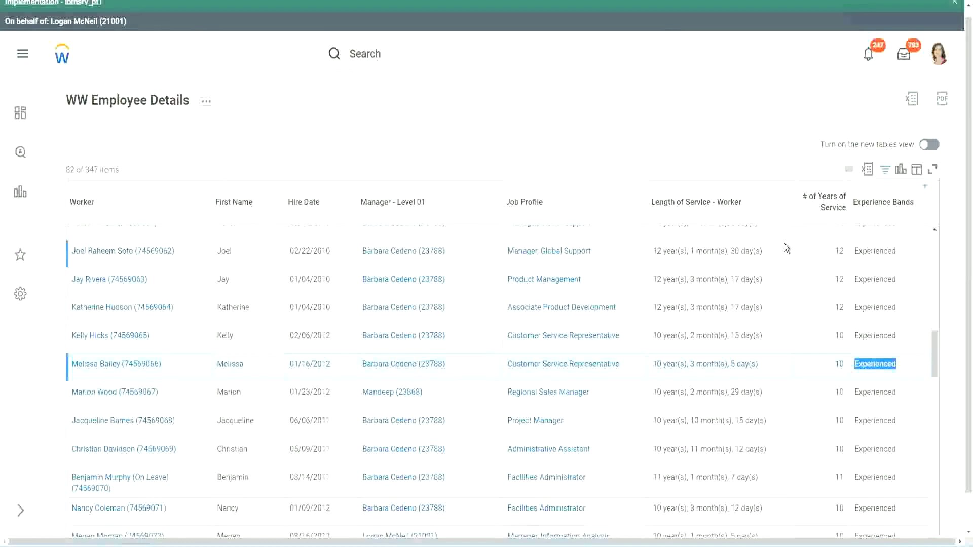
- Highlight the Experienced band, length-of-service text and the 12 and 10 years-of-service values in the results
double_click(870, 248)
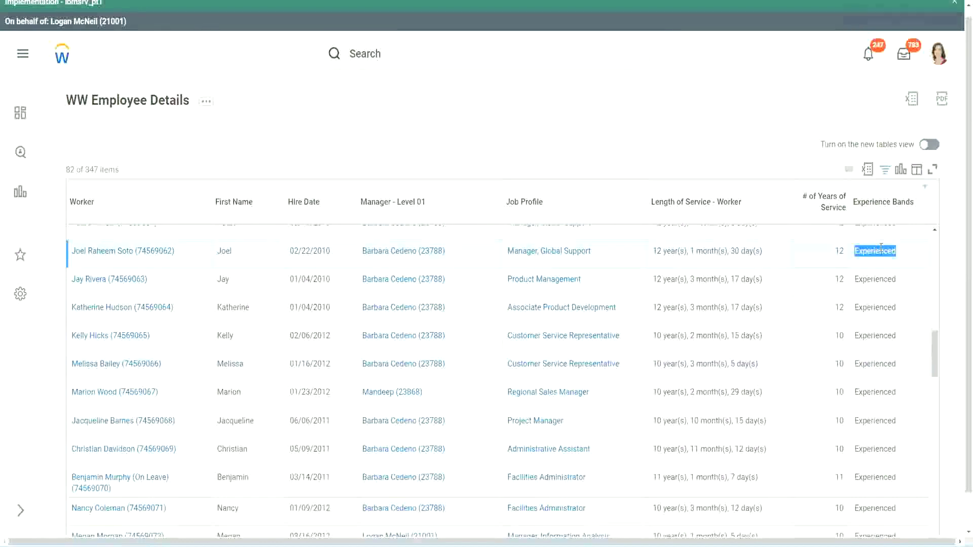
left_click(879, 247)
left_click_drag(653, 256, 658, 253)
left_click(689, 249)
left_click_drag(651, 253, 745, 251)
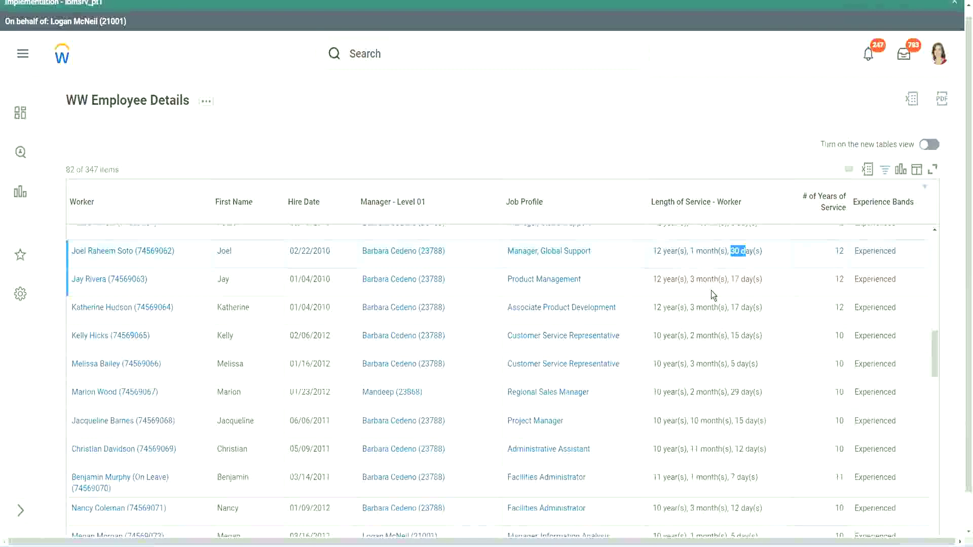
double_click(842, 251)
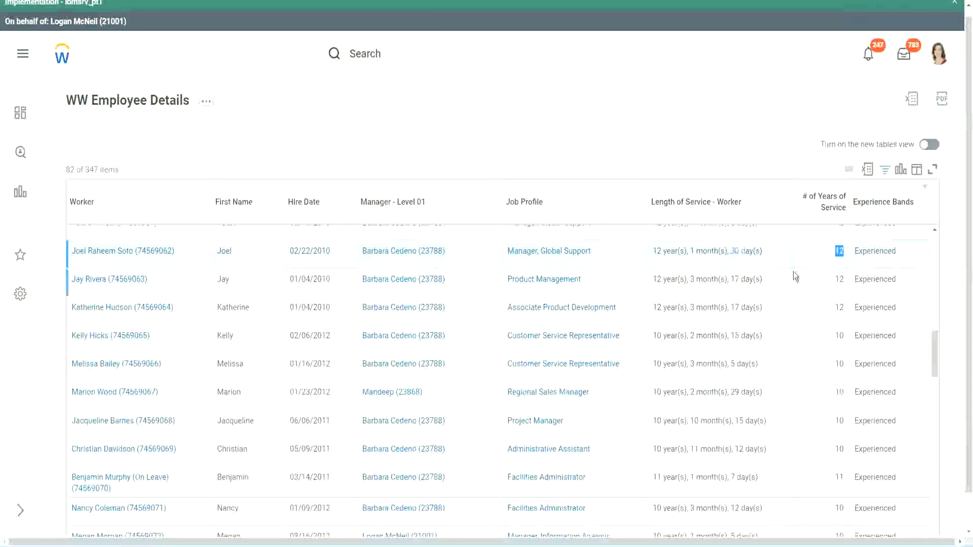
left_click(669, 450)
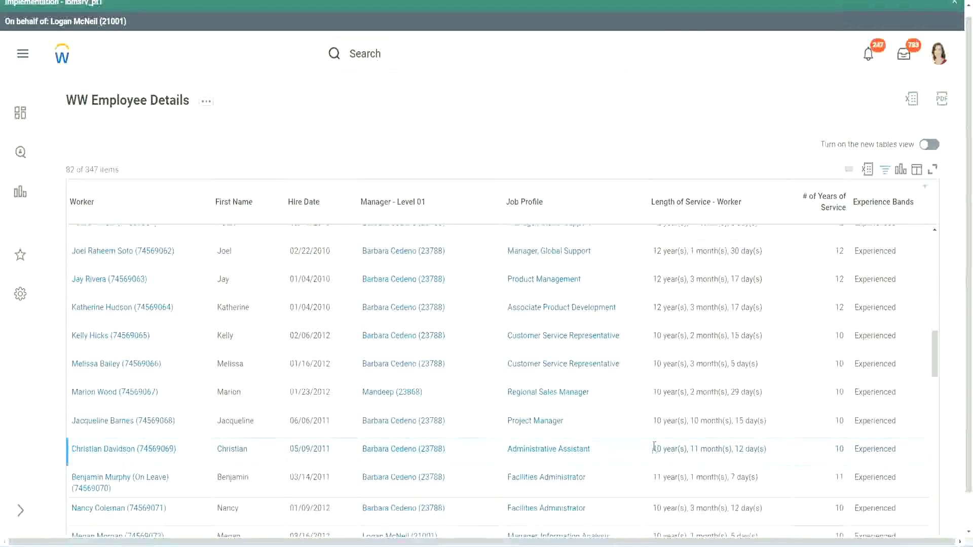
left_click_drag(692, 449, 743, 450)
left_click(755, 449)
double_click(839, 449)
- Re-check the 10-year service values, then open the Experience Bands calculated field from the Columns tab in a new tab
double_click(657, 449)
left_click(735, 446)
left_click_drag(653, 252, 776, 251)
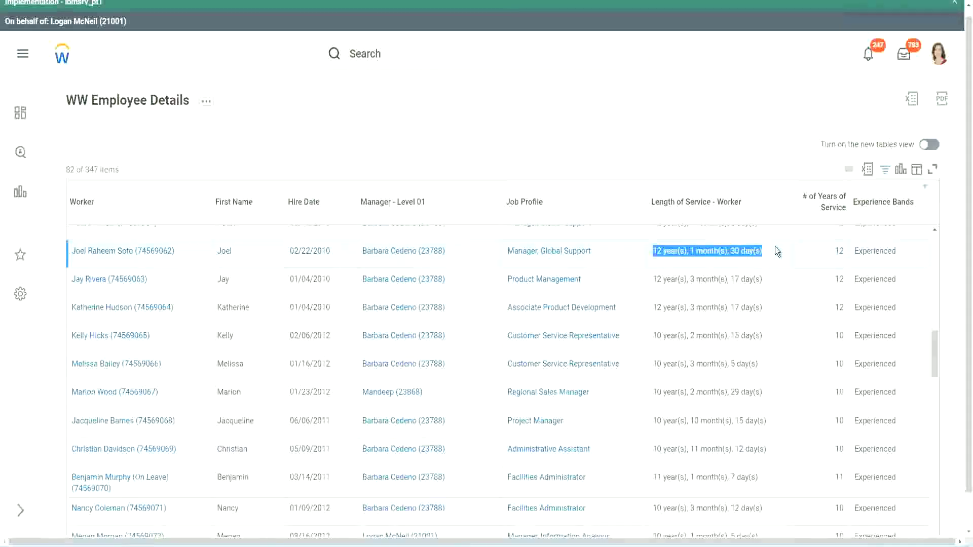
left_click(755, 448)
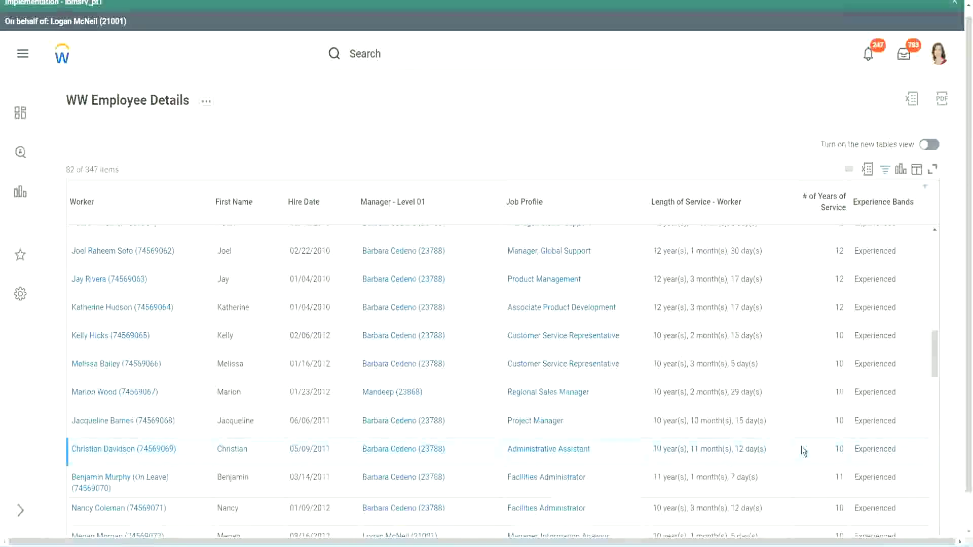
double_click(836, 448)
left_click(804, 452)
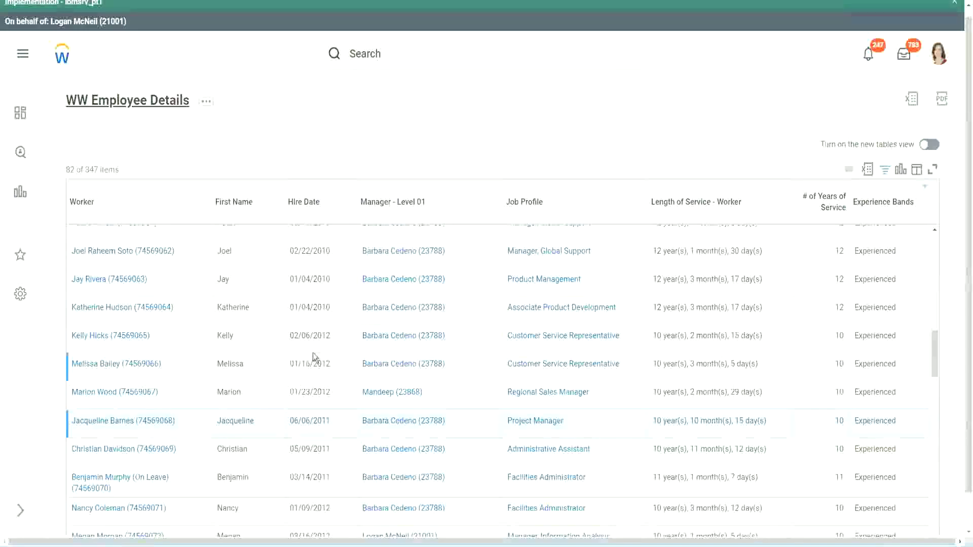
scroll(317, 385, "down", 4)
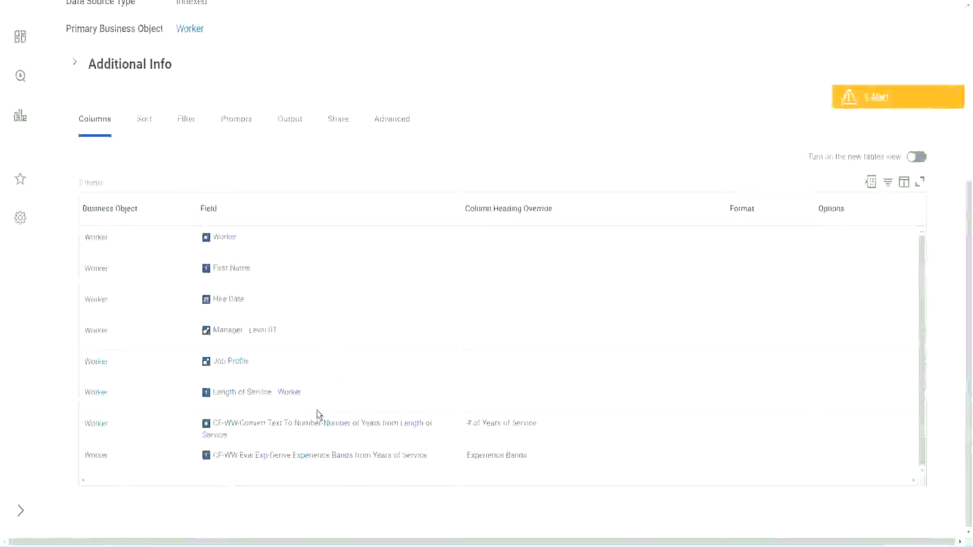
right_click(264, 461)
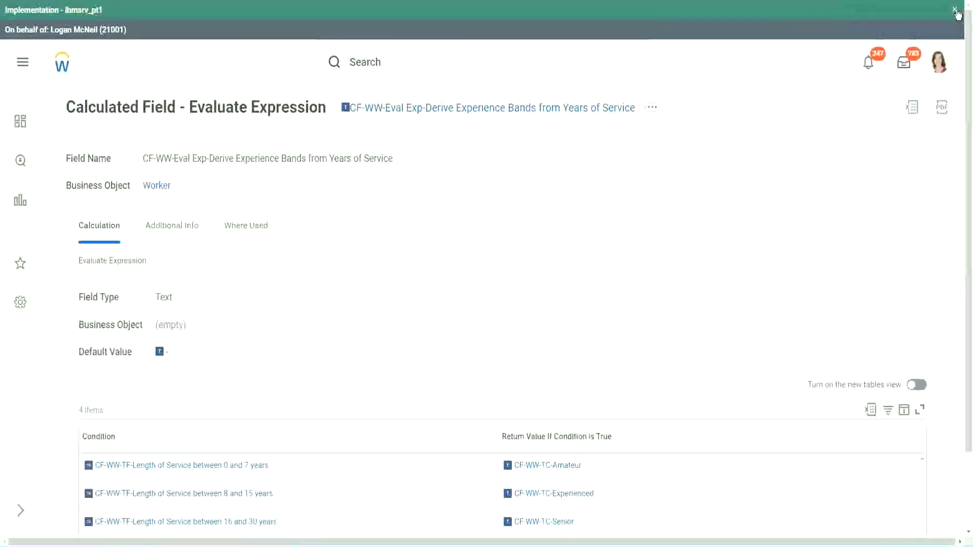
- Dismiss the environment banner and review the existing field's Evaluate Expression conditions
left_click(955, 11)
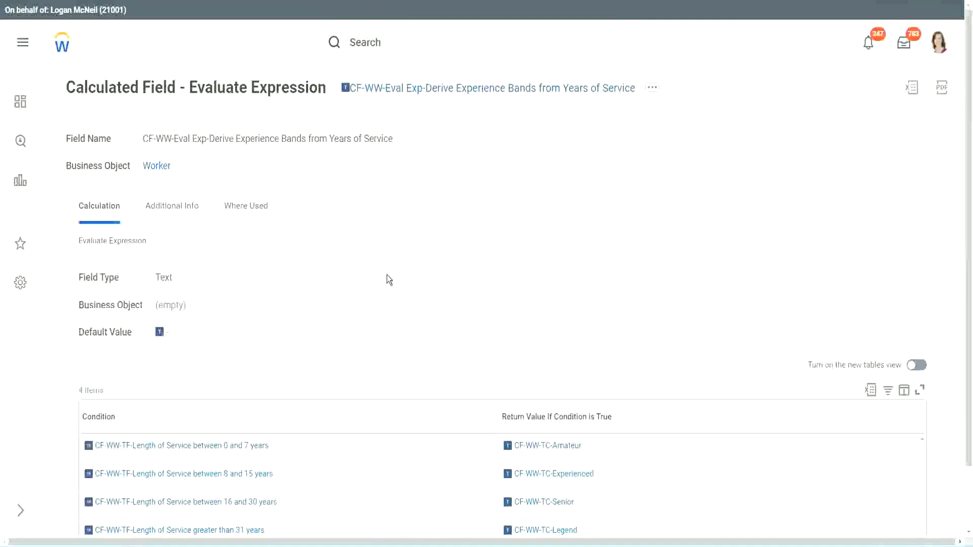
scroll(389, 289, "down", 1)
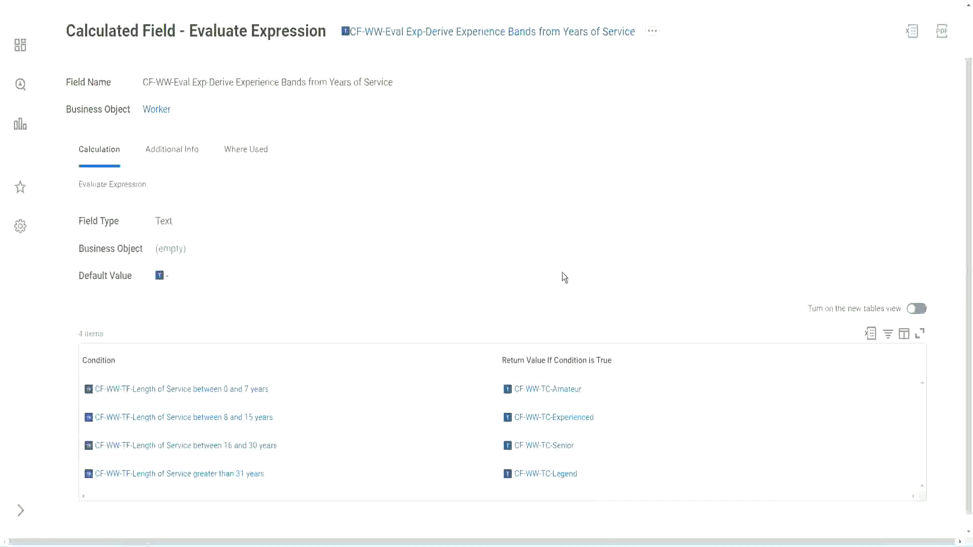
left_click(441, 357)
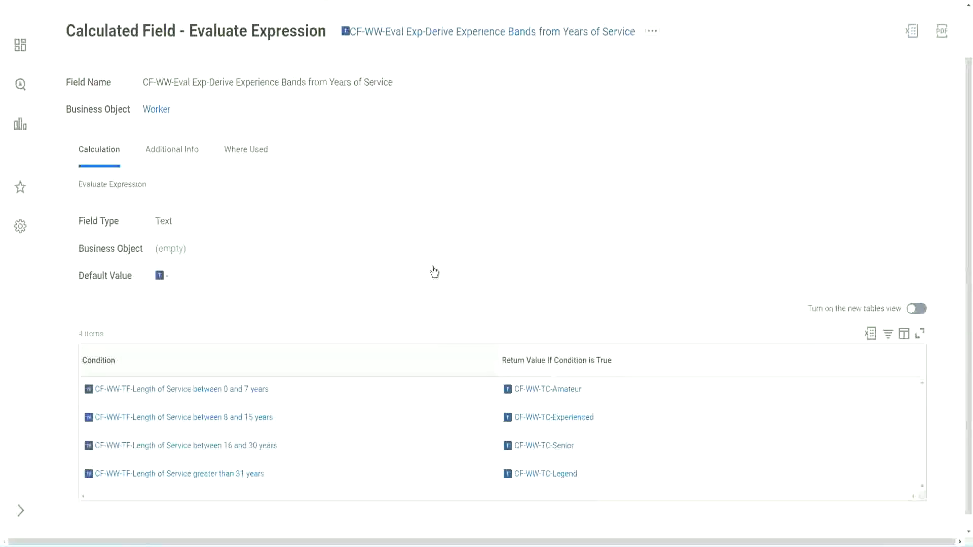
left_click(435, 233)
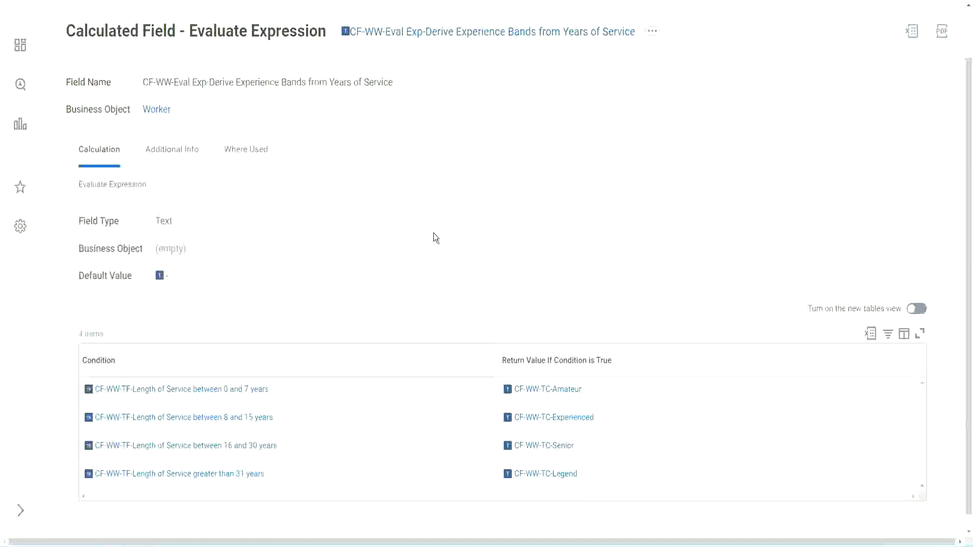
right_click(429, 36)
left_click(452, 92)
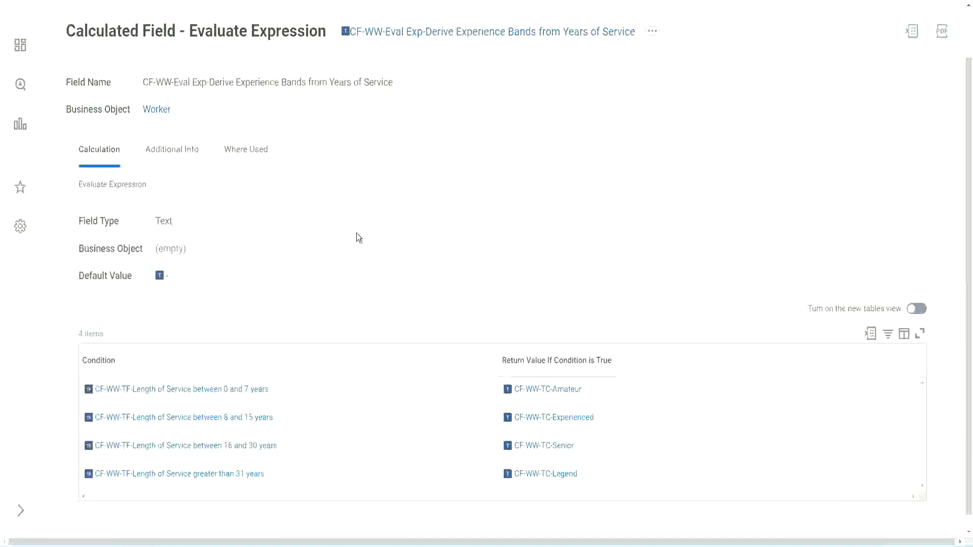
- Return to the top of the WW Employee Details report and start a new Workday search
scroll(365, 206, "up", 2)
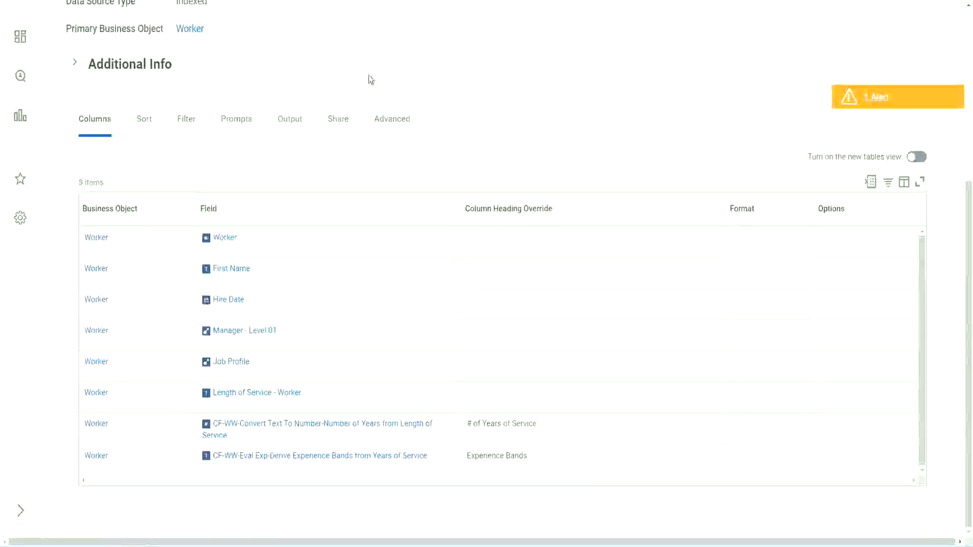
scroll(369, 75, "up", 6)
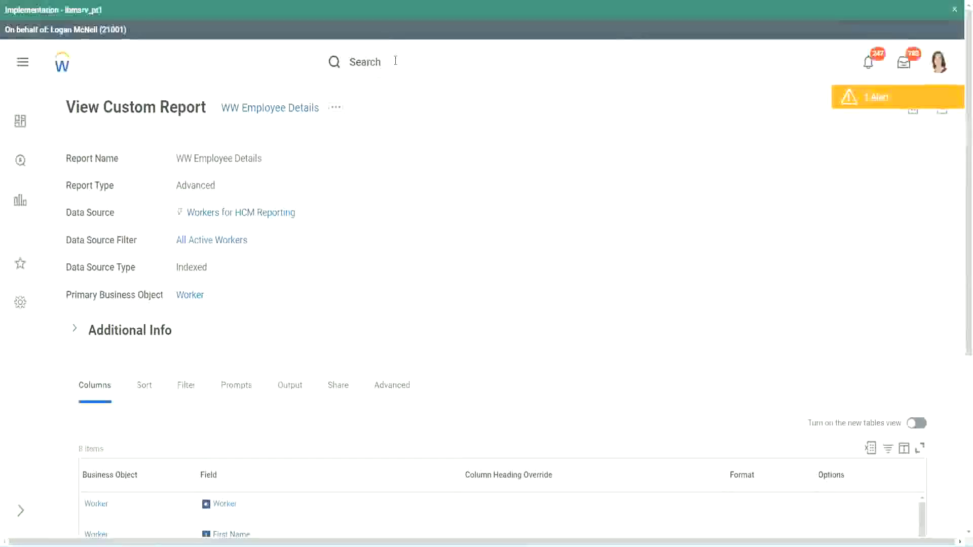
left_click(395, 61)
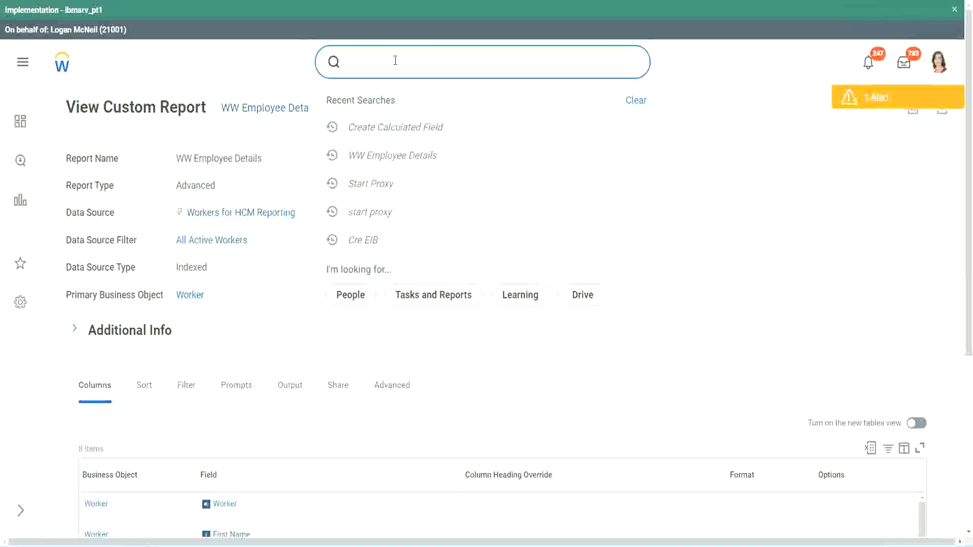
- Search 'create cal field' and launch the Create Calculated Field task, ready to enter the Field Name
type("create cal field")
left_click(409, 107)
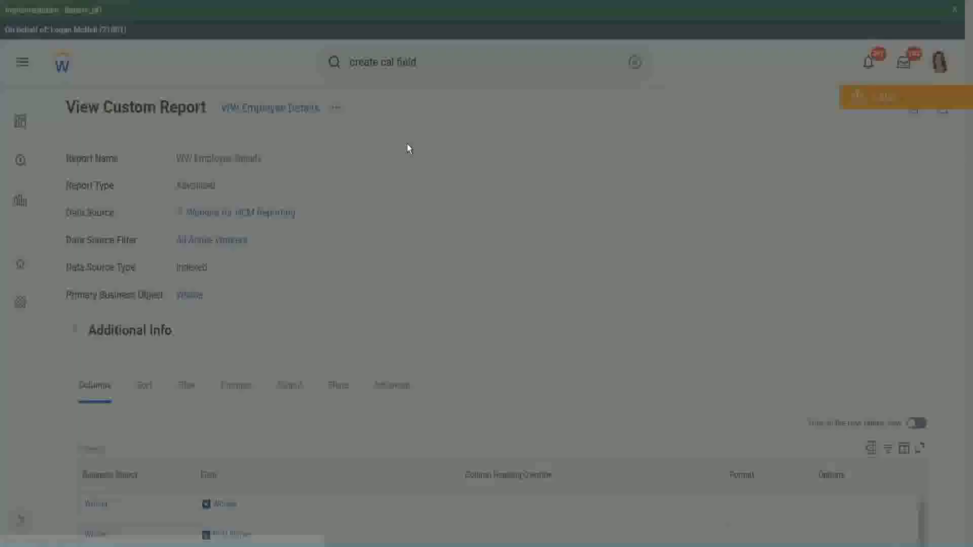
left_click(410, 178)
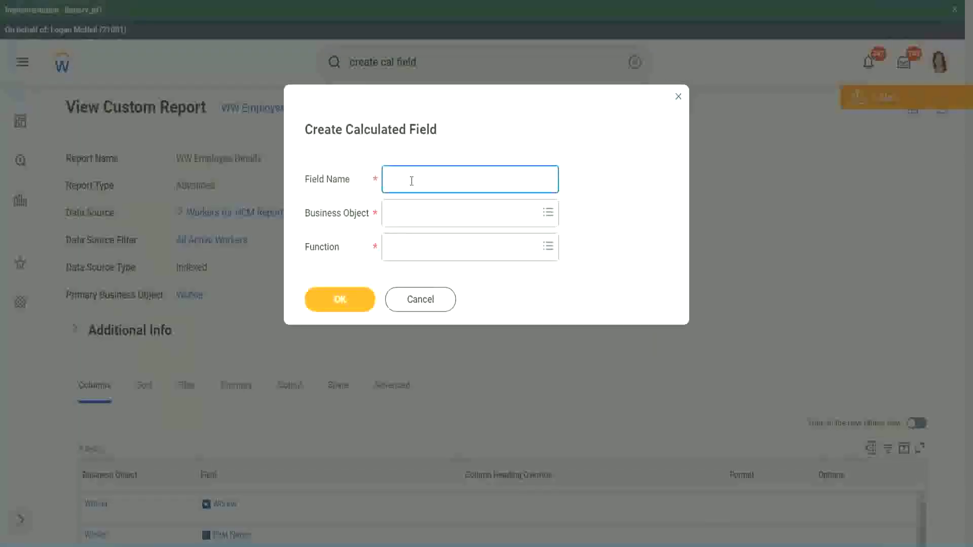
- Paste the prepared field name and change 'Exp' to 'Exp Bands' with a capital B
key("ctrl+v")
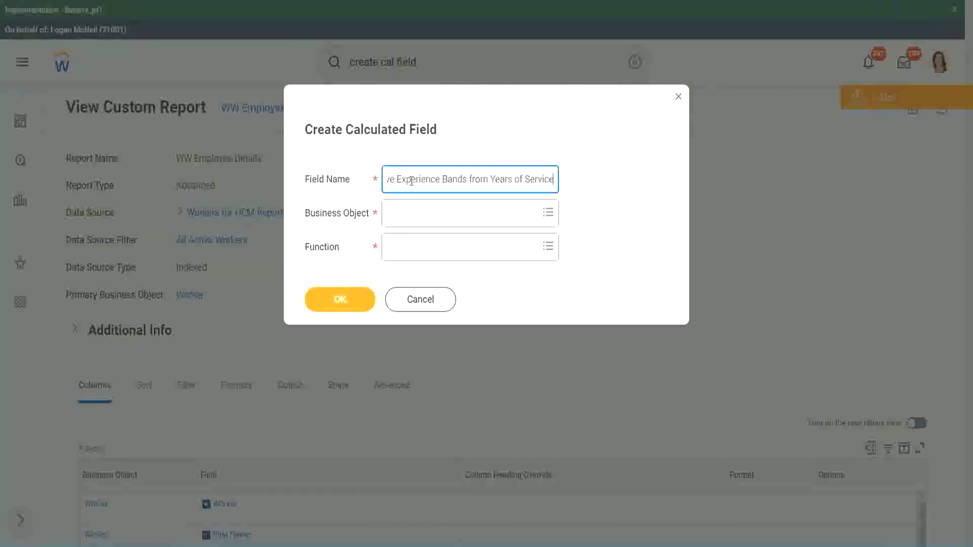
left_click_drag(443, 179, 375, 173)
left_click(429, 179)
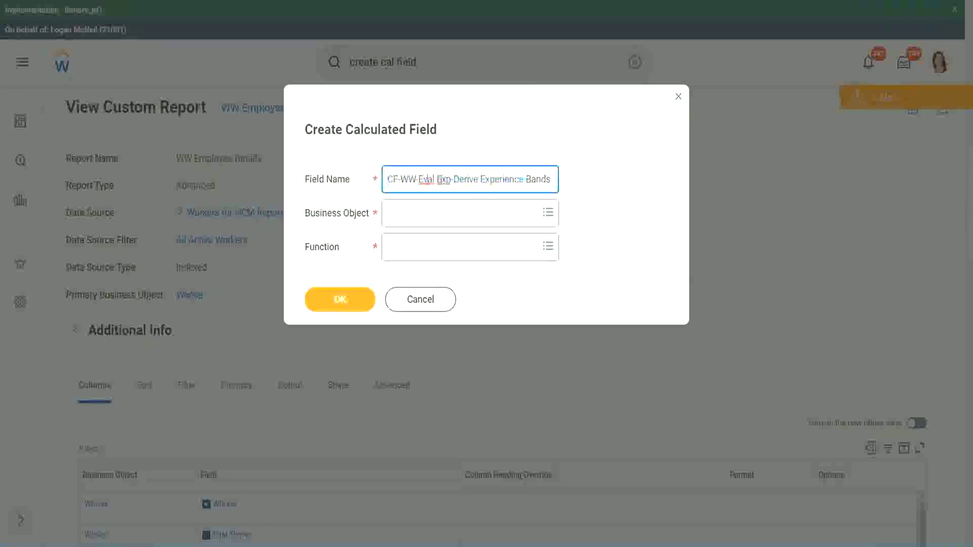
double_click(444, 179)
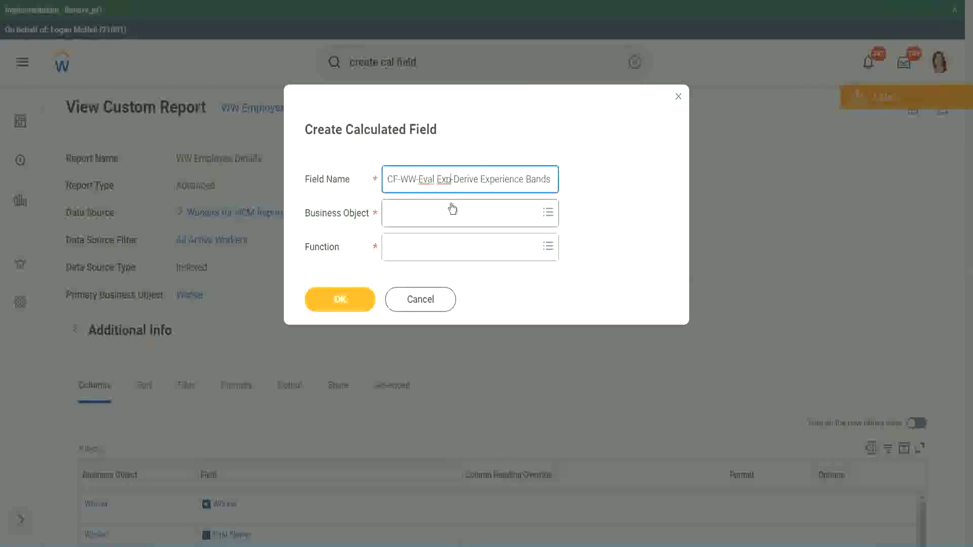
type("Exp bands")
key("Left")
key("Left")
key("Left")
key("Left")
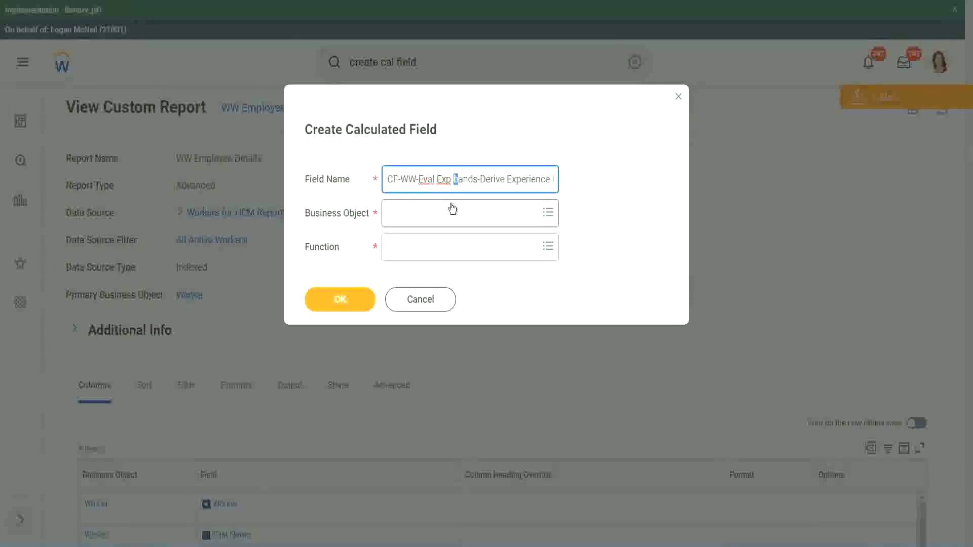
key("shift+Left")
type("B")
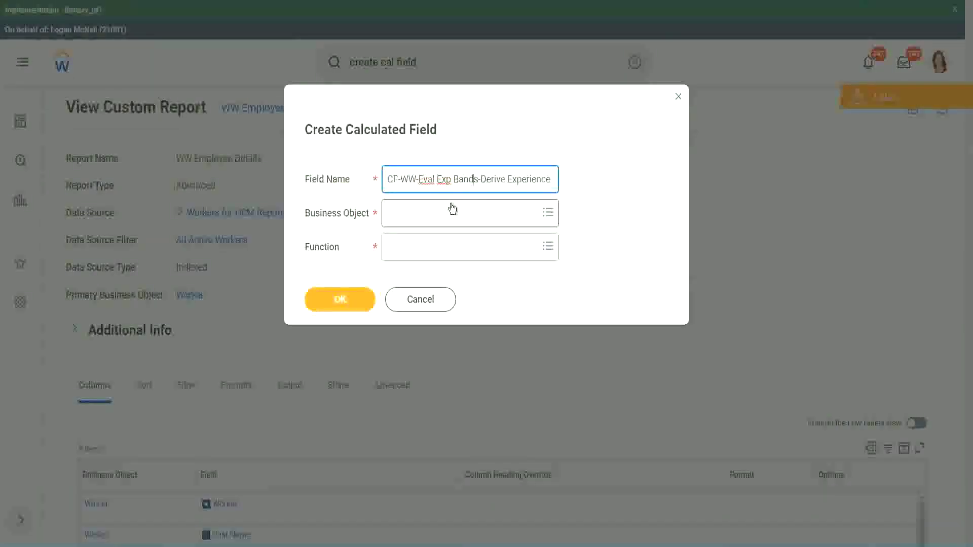
- Append 's from Years of' to the name and replace Derive with Determine
key("End")
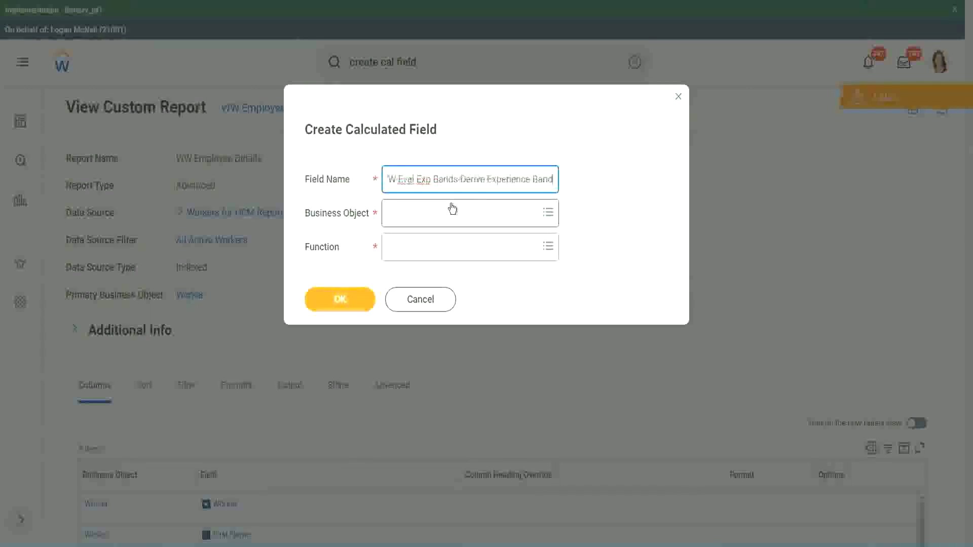
type("s from Years of")
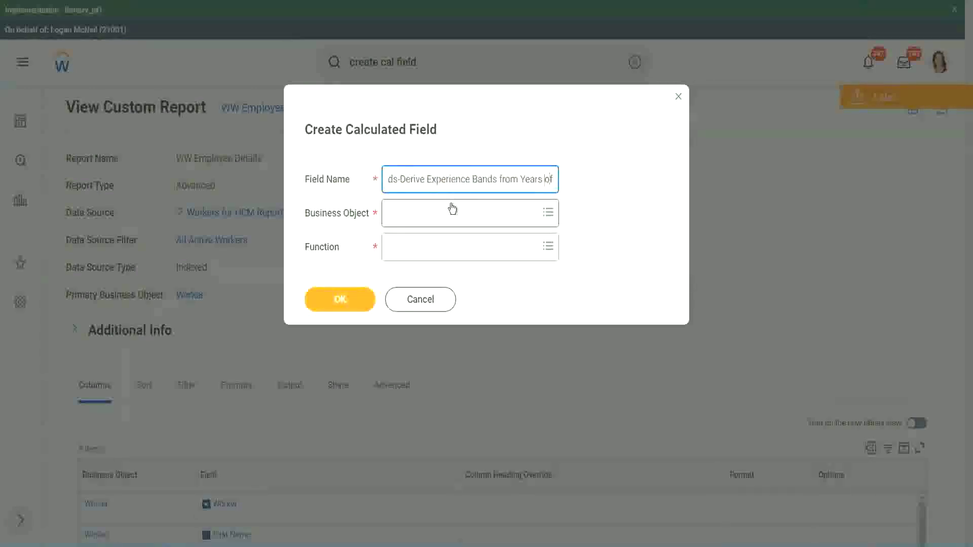
key("Left")
key("Left")
key("Left")
key("Left")
key("Left")
key("Left")
key("Left")
key("Left")
key("Left")
key("Left")
key("Left")
key("Left")
key("Left")
key("Left")
key("Left")
key("Left")
key("Left")
key("Left")
key("Left")
key("Left")
key("shift+Left")
key("shift+Left")
key("shift+Left")
key("shift+Left")
key("shift+Left")
key("shift+Left")
key("shift+Left")
type("Determine")
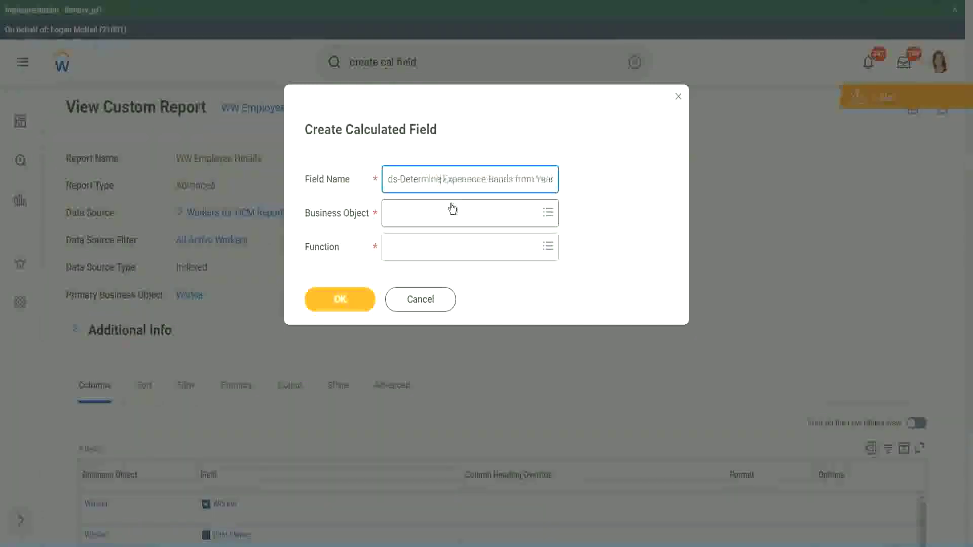
key("Right")
key("Right")
key("Right")
key("Right")
key("Right")
key("Right")
key("Right")
key("Right")
key("Right")
key("Right")
key("Right")
key("Right")
key("Right")
key("Right")
key("Right")
key("Right")
key("Right")
key("Right")
key("Right")
key("Right")
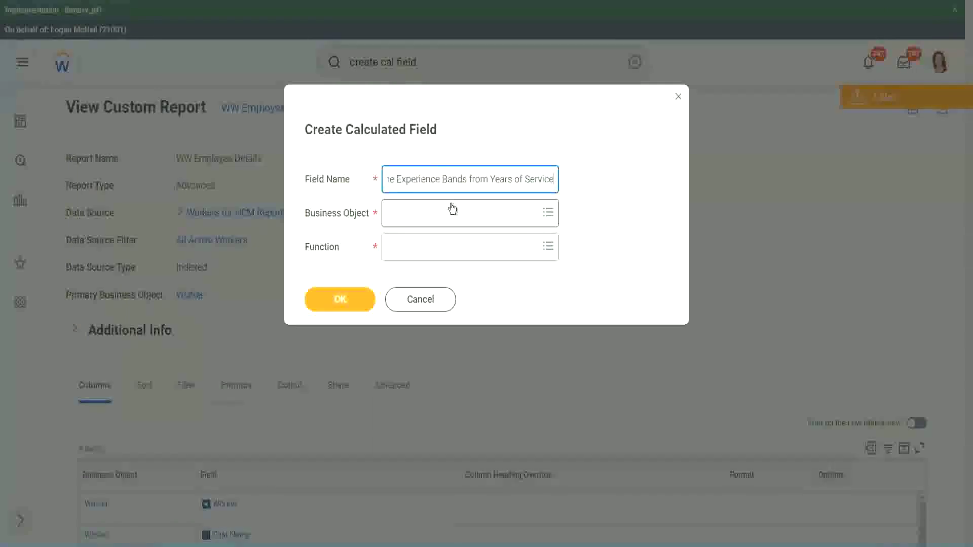
- Set the Business Object to Worker
left_click(433, 216)
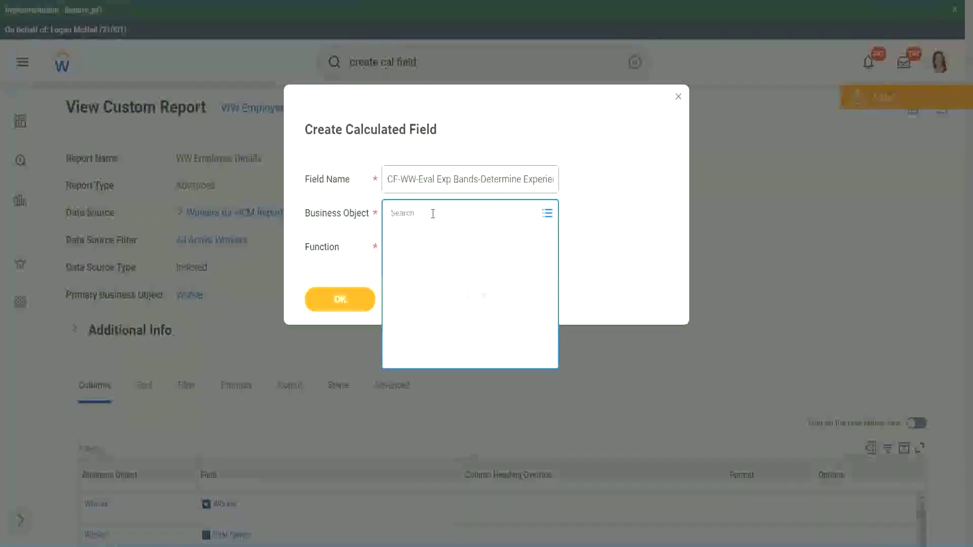
type("worker")
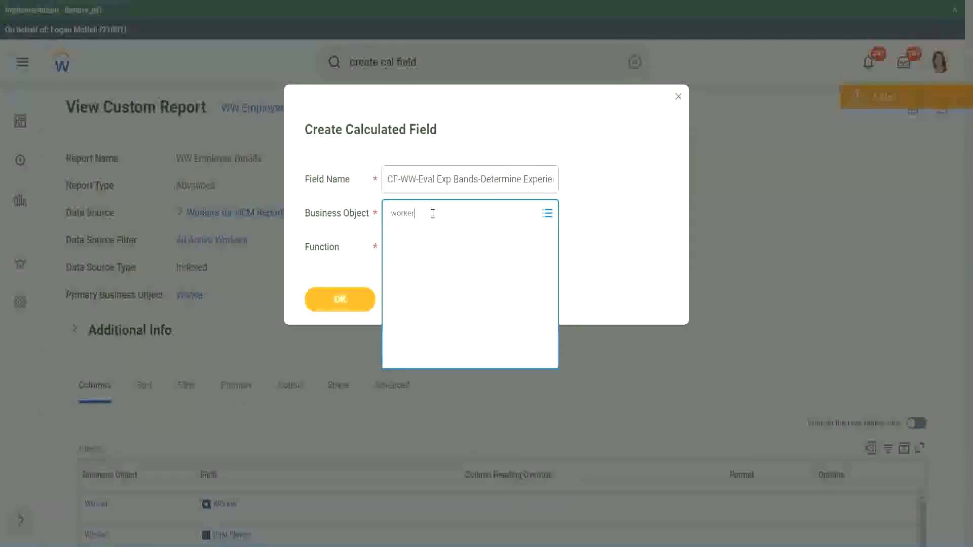
key("Return")
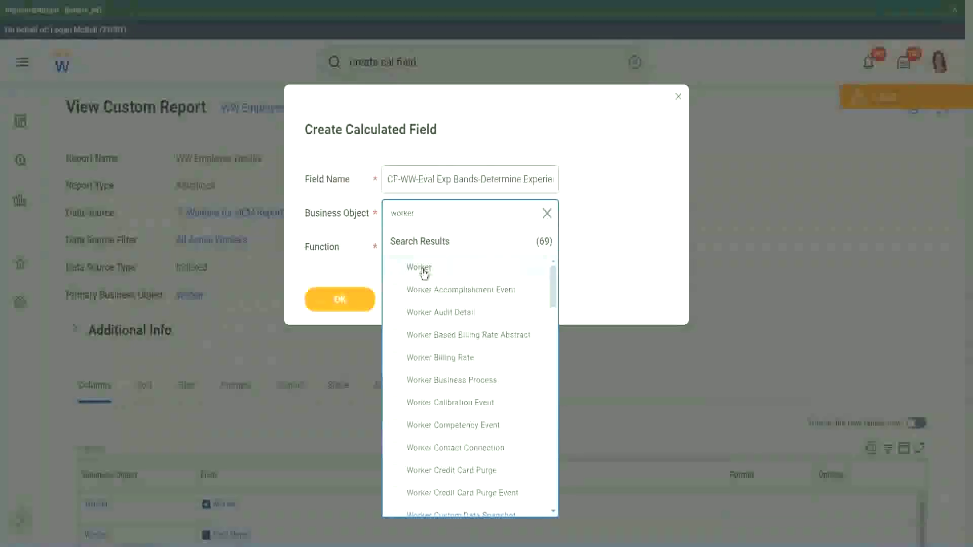
left_click(421, 270)
- Choose the Evaluate Expression Band function, shorten Bands to Band in the name, and confirm
left_click(411, 244)
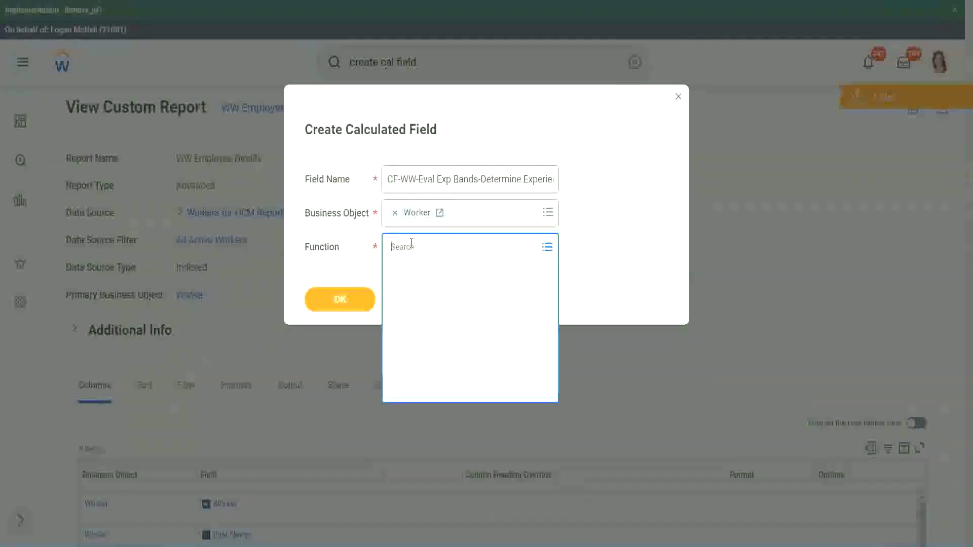
type("eval e")
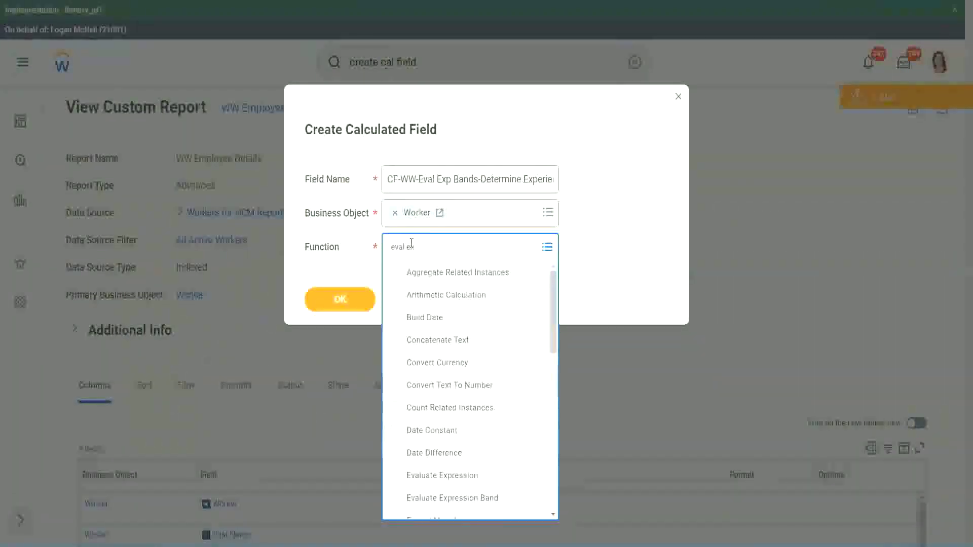
type("xp")
key("Return")
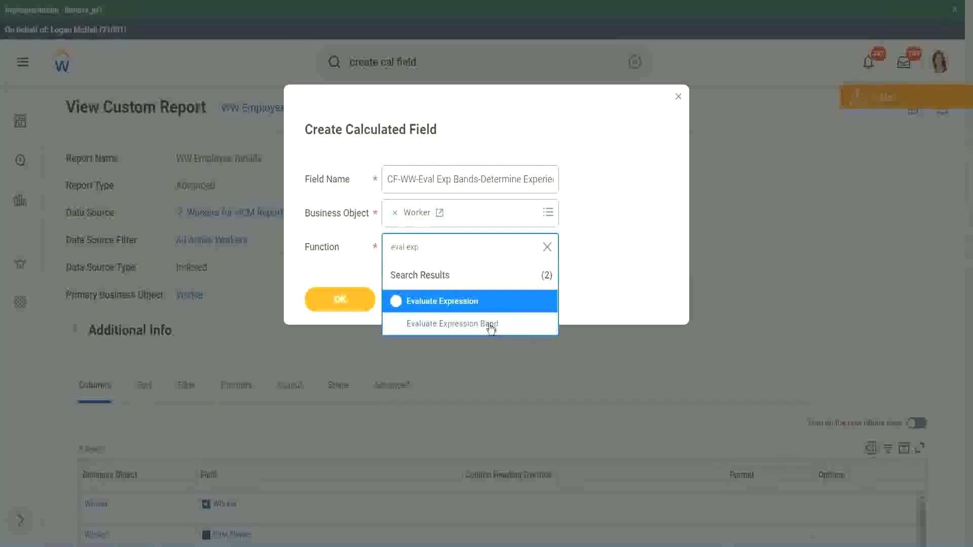
left_click(490, 329)
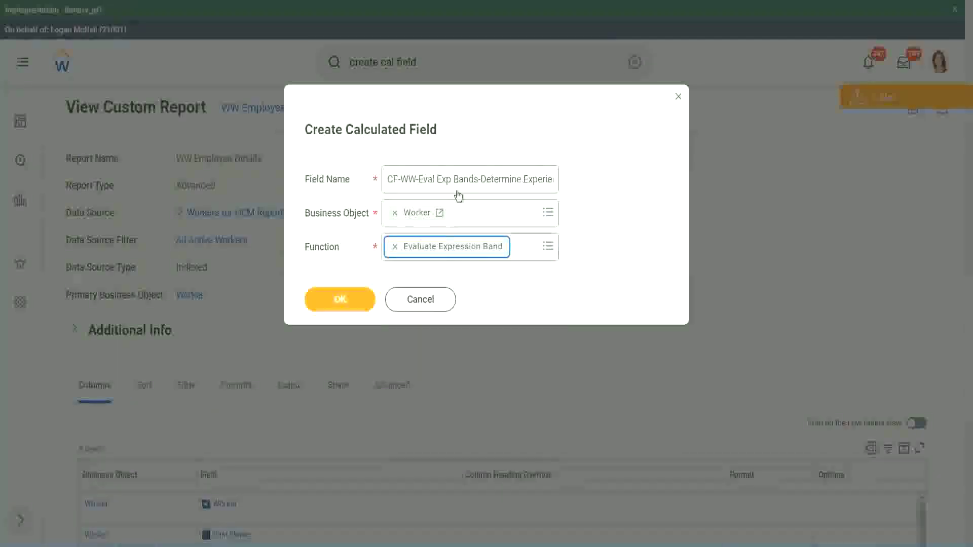
left_click(478, 179)
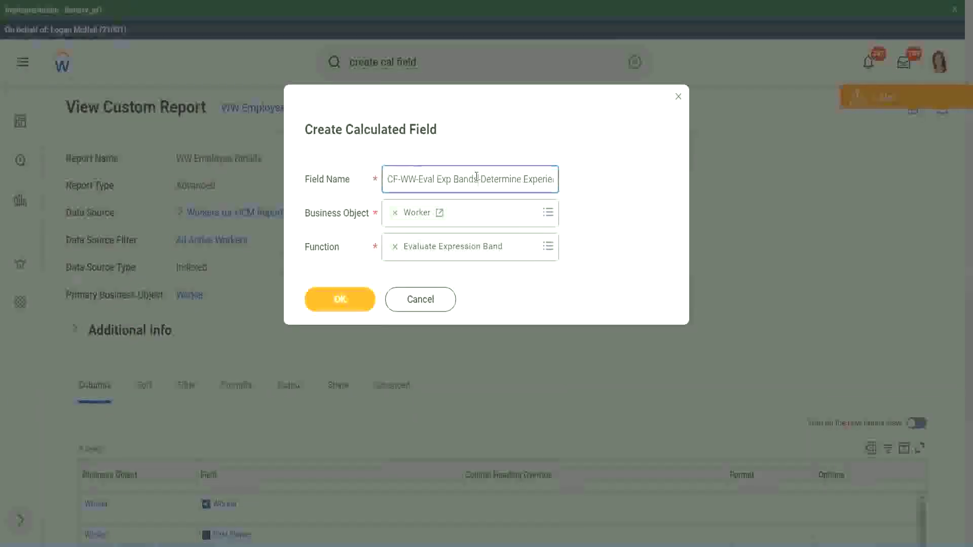
key("BackSpace")
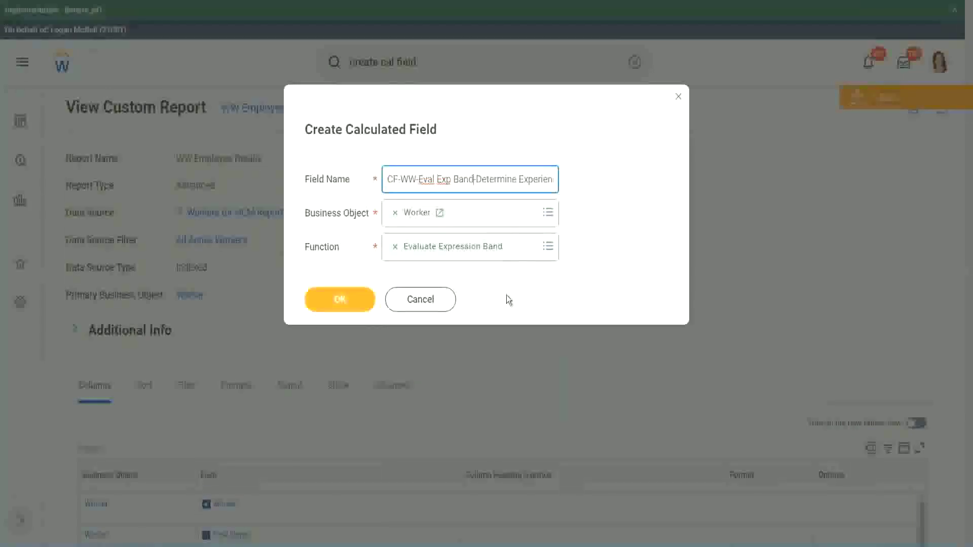
left_click(368, 301)
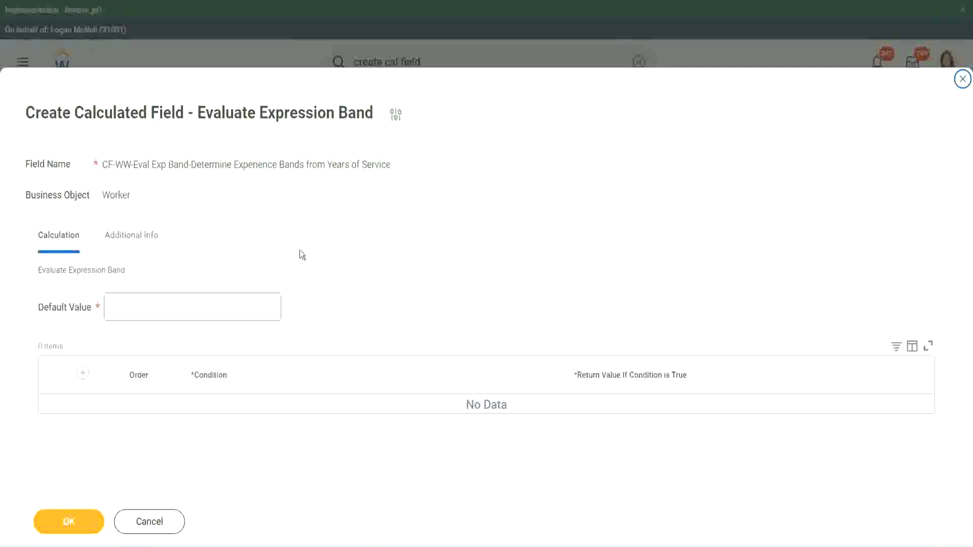
- Set the Default Value to '-' and add an empty condition row with a cleared return value
left_click(141, 313)
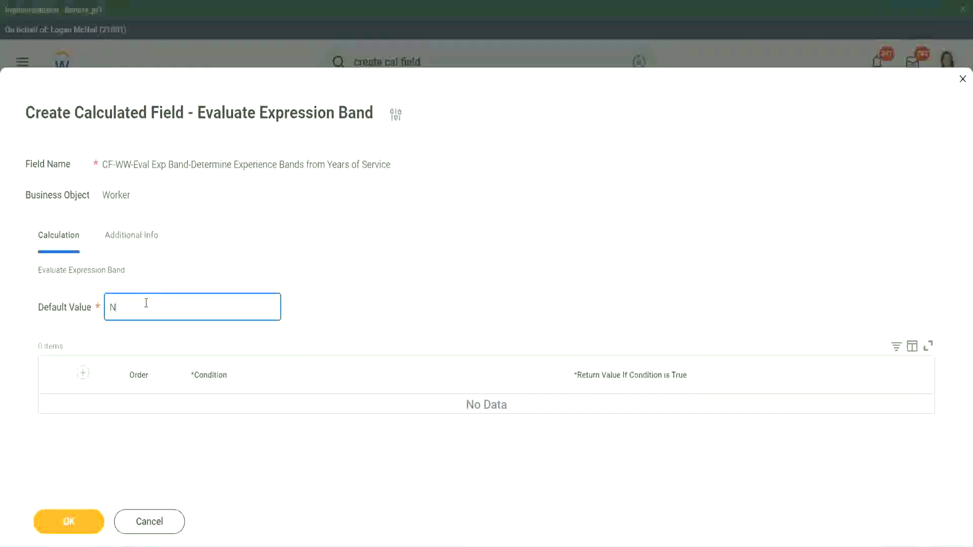
key("BackSpace")
left_click(84, 376)
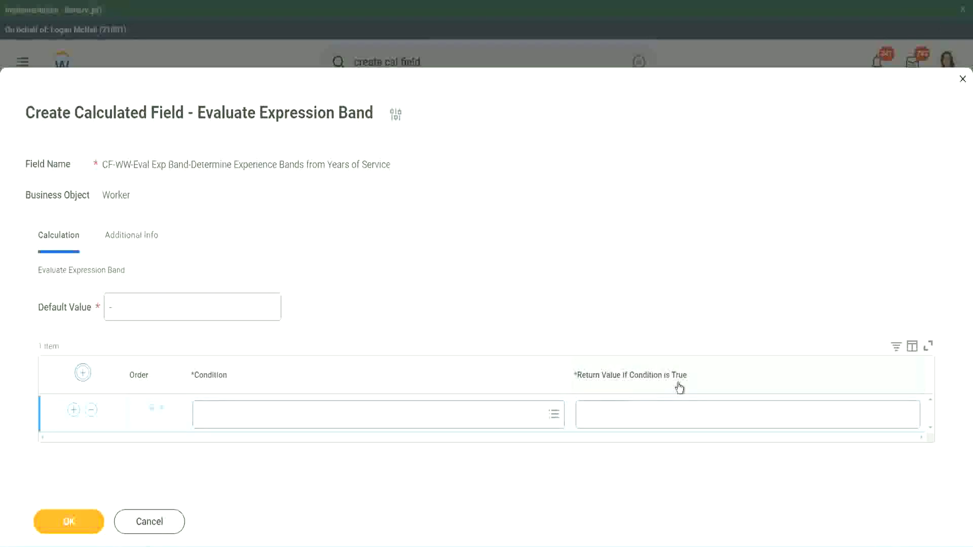
left_click(633, 416)
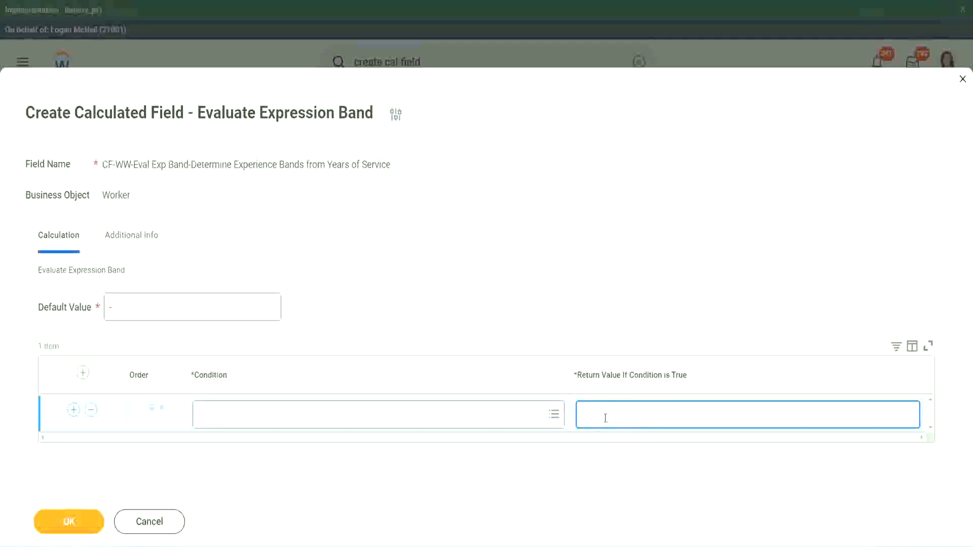
type("adkjdjadjaijdiu")
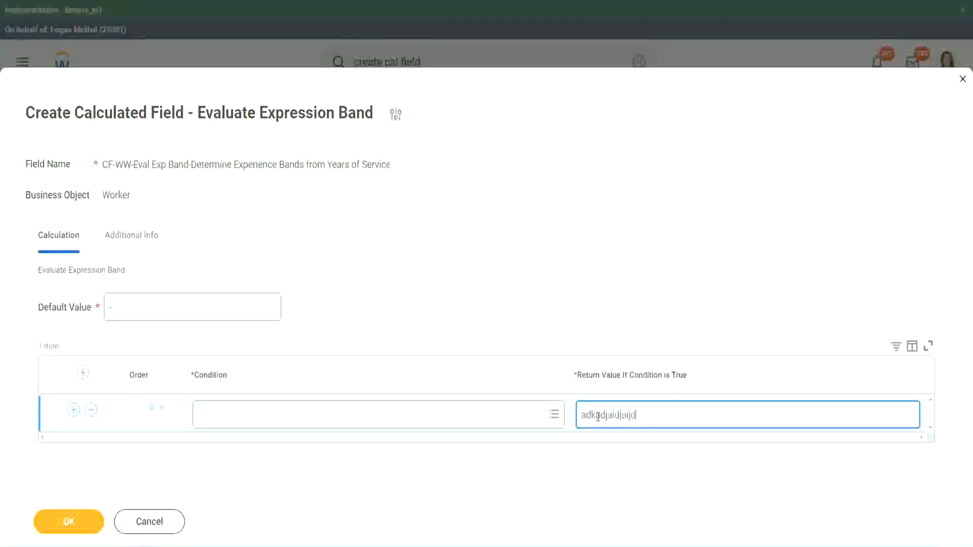
key("BackSpace")
key("BackSpace")
key("BackSpace")
key("BackSpace")
key("BackSpace")
key("BackSpace")
key("BackSpace")
key("BackSpace")
key("BackSpace")
key("BackSpace")
key("BackSpace")
key("BackSpace")
key("BackSpace")
key("BackSpace")
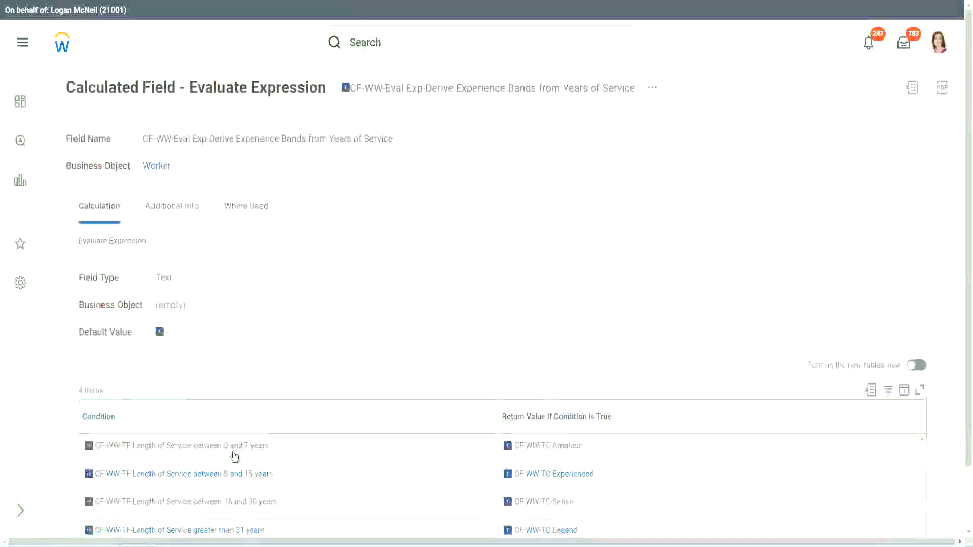
- Set the first condition to the 0–7 years length-of-service field returning Amateur, and add a second row
right_click(224, 453)
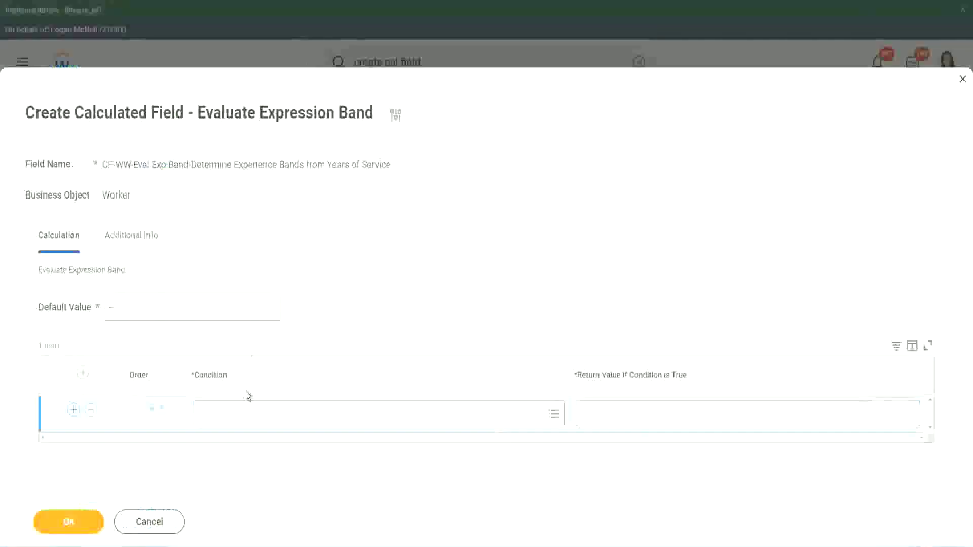
left_click(247, 422)
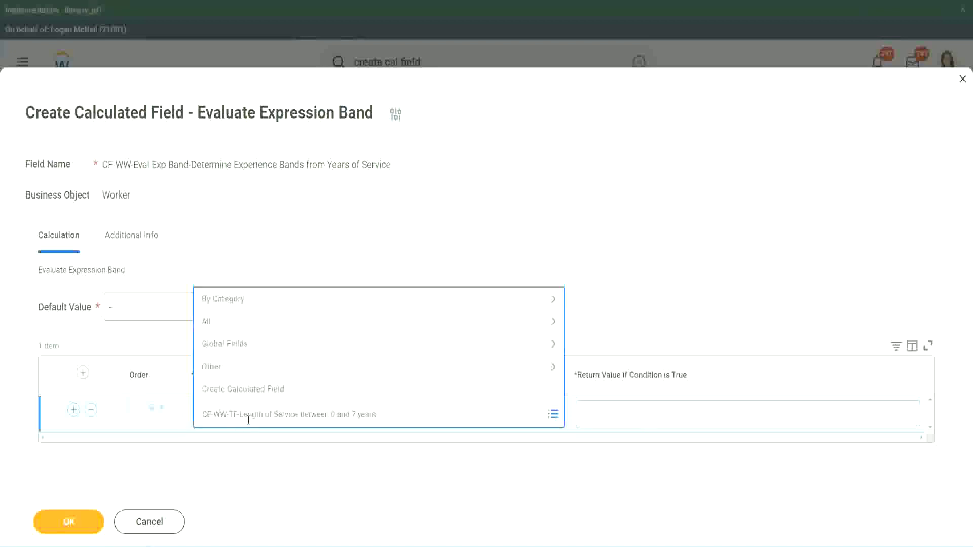
left_click(248, 417)
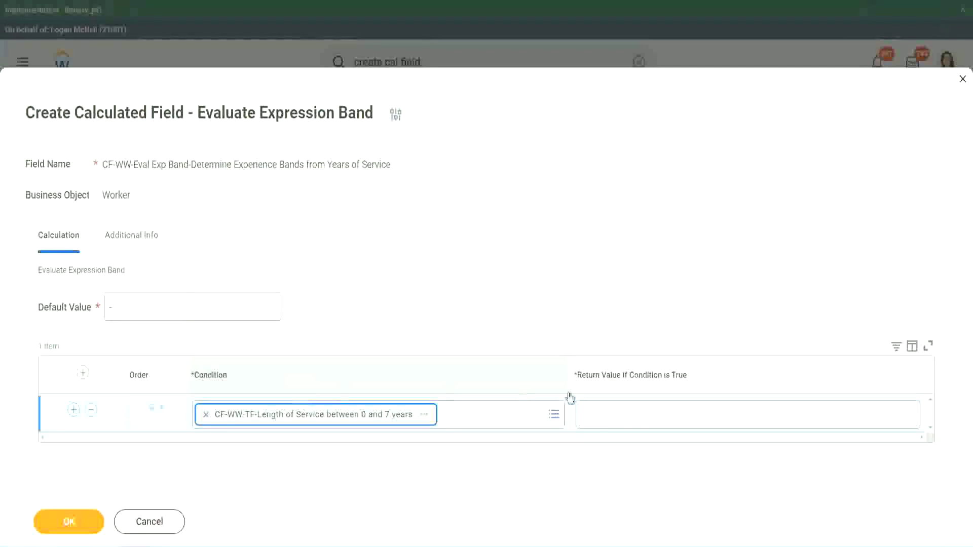
left_click(615, 405)
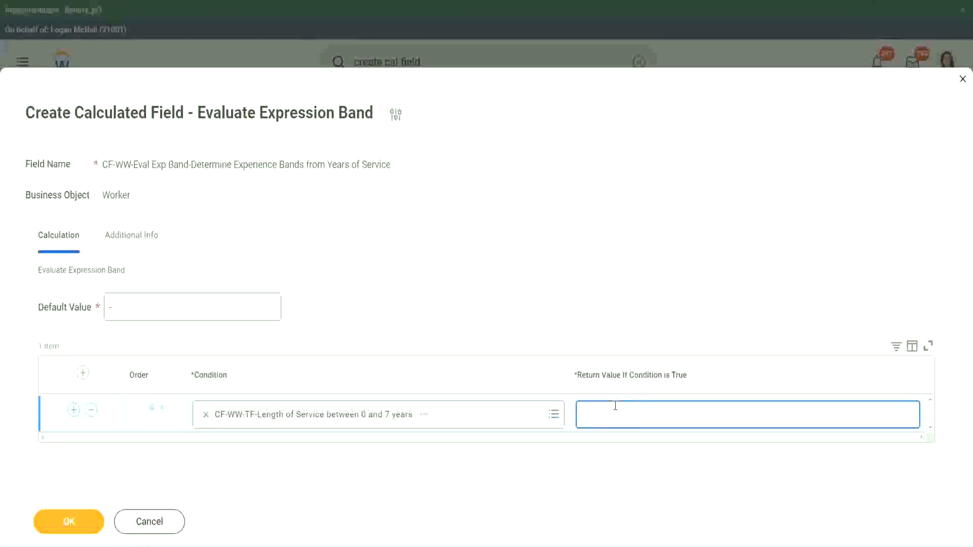
type("Amateur")
left_click(73, 410)
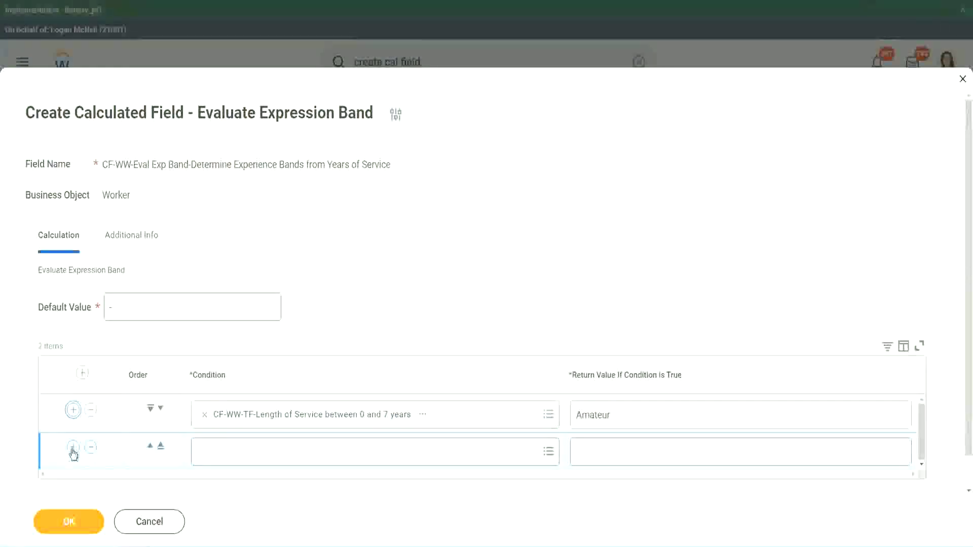
- Add two more condition rows and place the copied 16–30 years condition in row 3
left_click(73, 448)
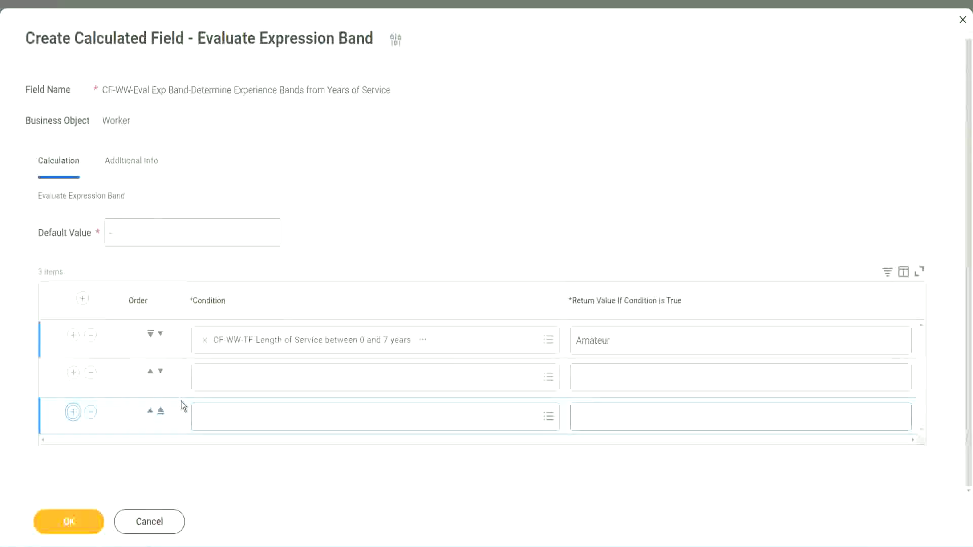
left_click(73, 411)
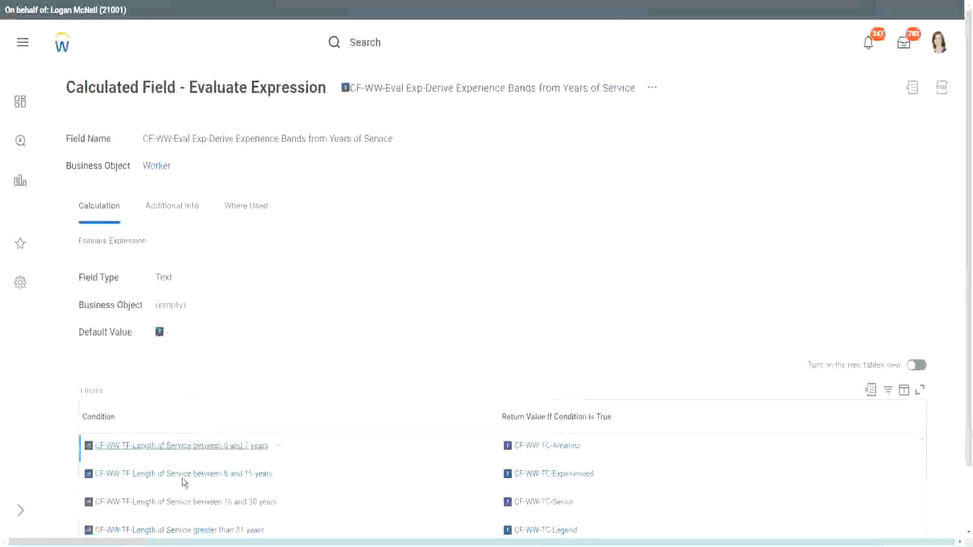
right_click(184, 499)
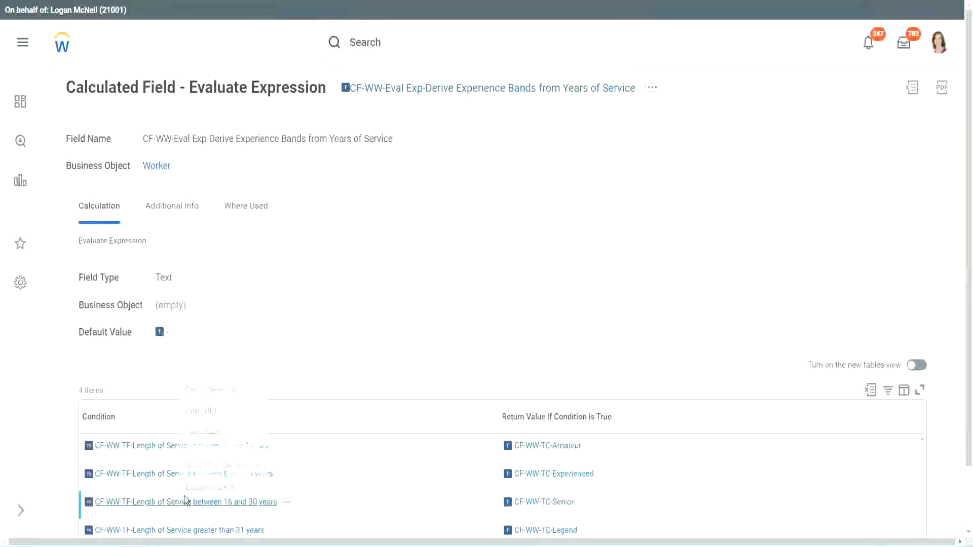
left_click(222, 432)
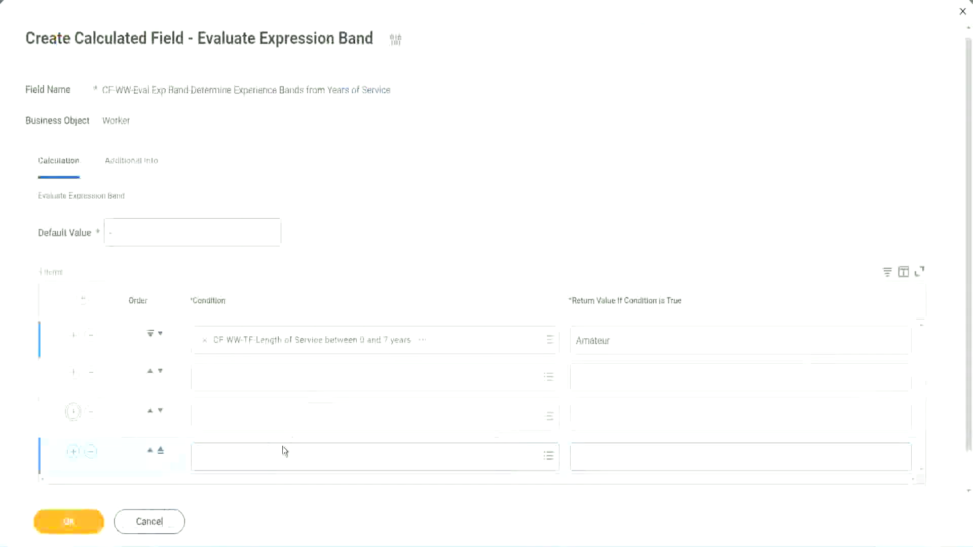
left_click(245, 371)
type("CF-WW-TF-Length of Service between 16 and 30 years")
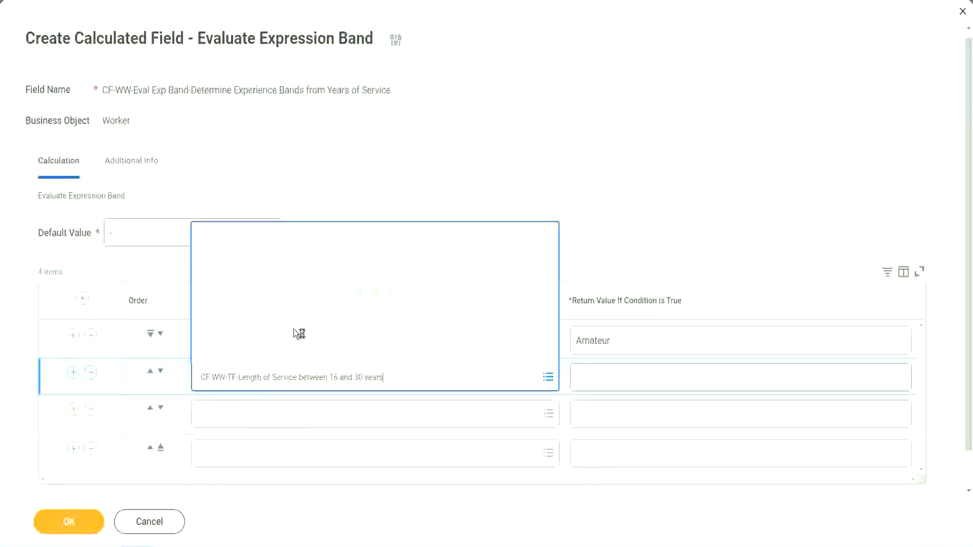
left_click(160, 370)
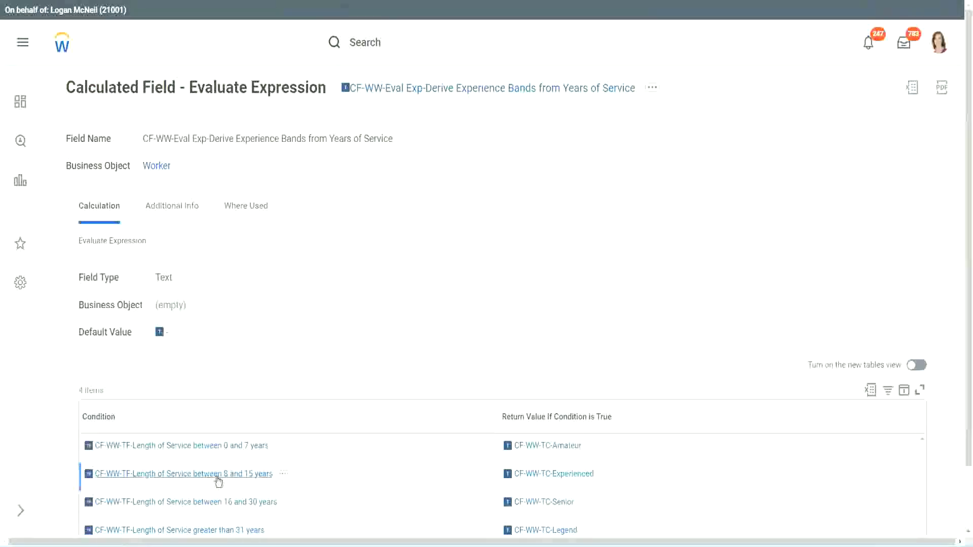
- Paste the 8–15 years condition into row 2 and the greater-than-31 years condition into row 4
right_click(219, 481)
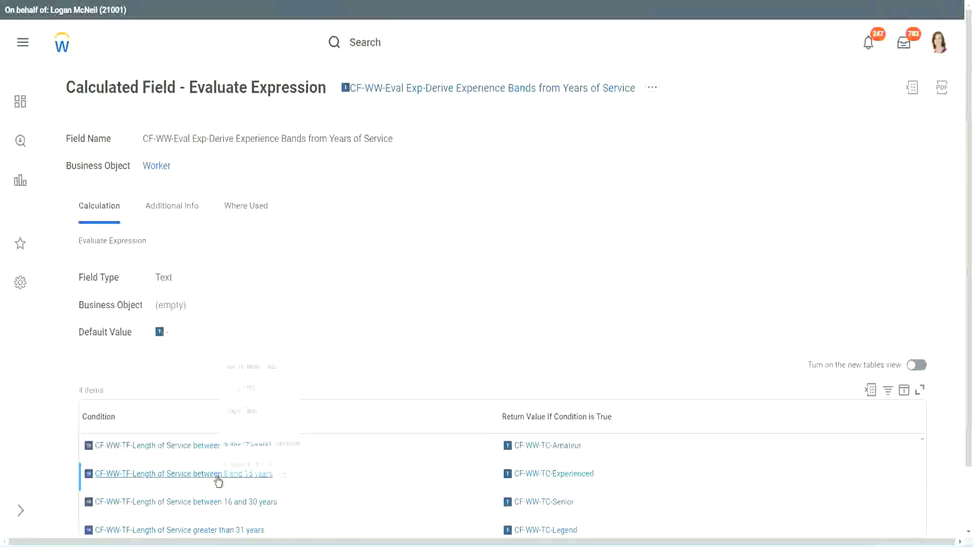
left_click(245, 417)
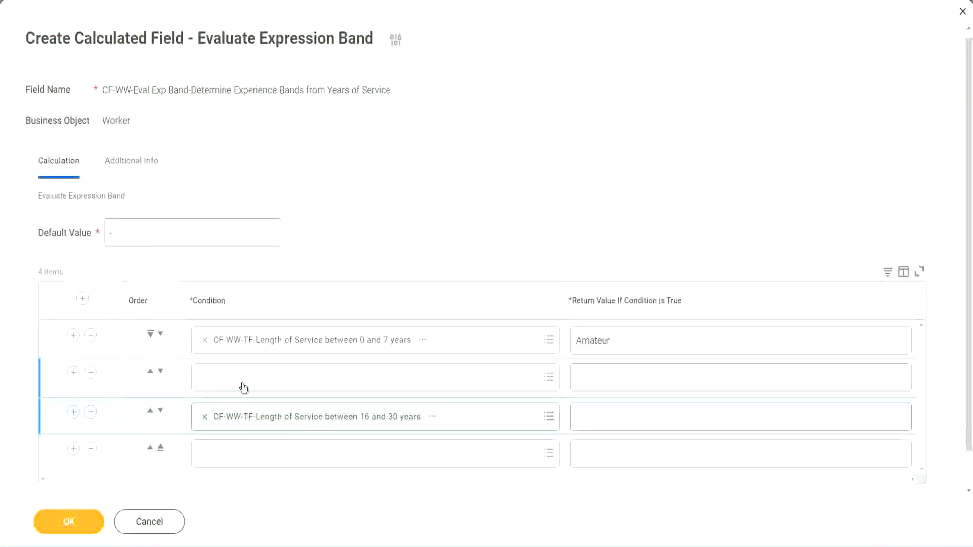
left_click(243, 388)
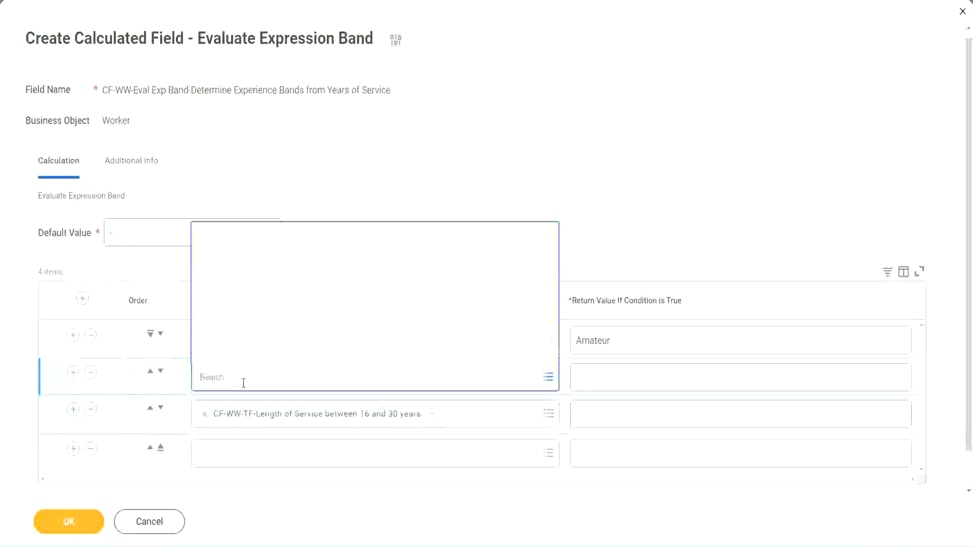
type("CF-WW-TF-Length of Service between 8 and 15 years")
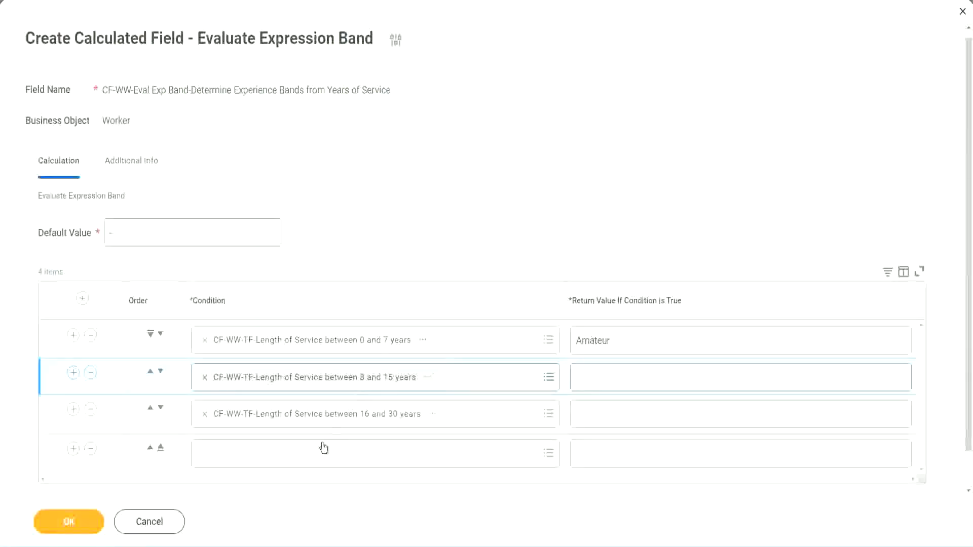
left_click(281, 450)
type("CF-WW-TF-Length of Service greater than 31 years")
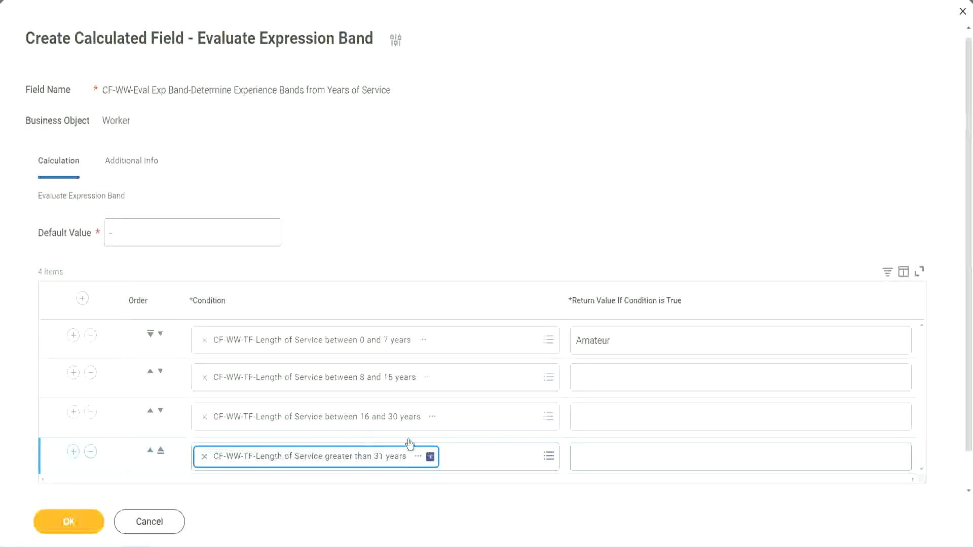
- Enter return values Legend, Senior and Experienced for rows 4, 3 and 2
left_click(639, 456)
type("Le")
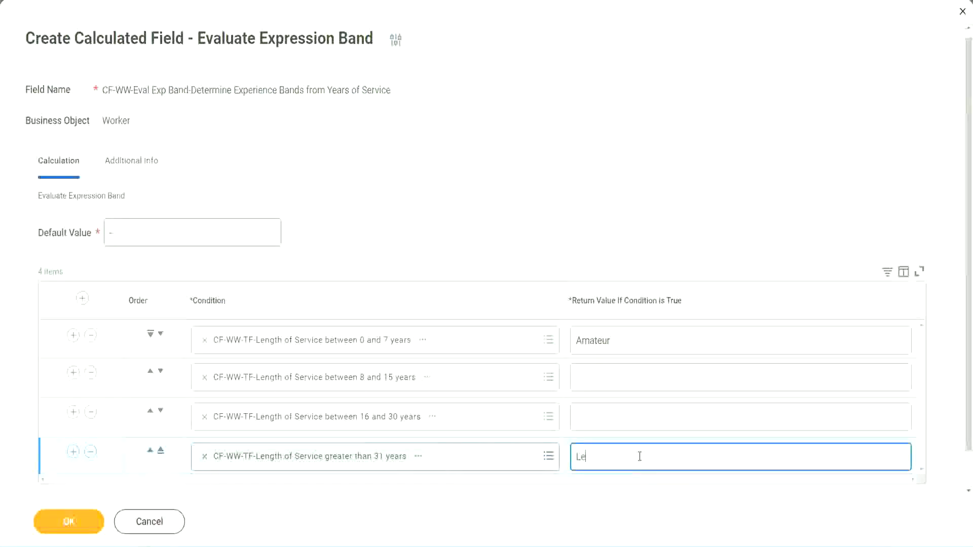
type("gend")
left_click(598, 415)
type("S")
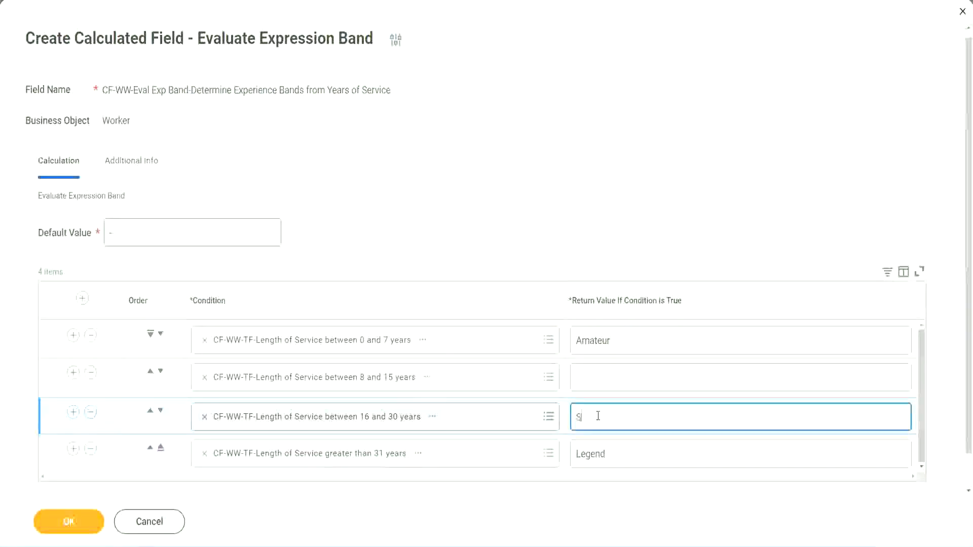
type("enior")
left_click(613, 378)
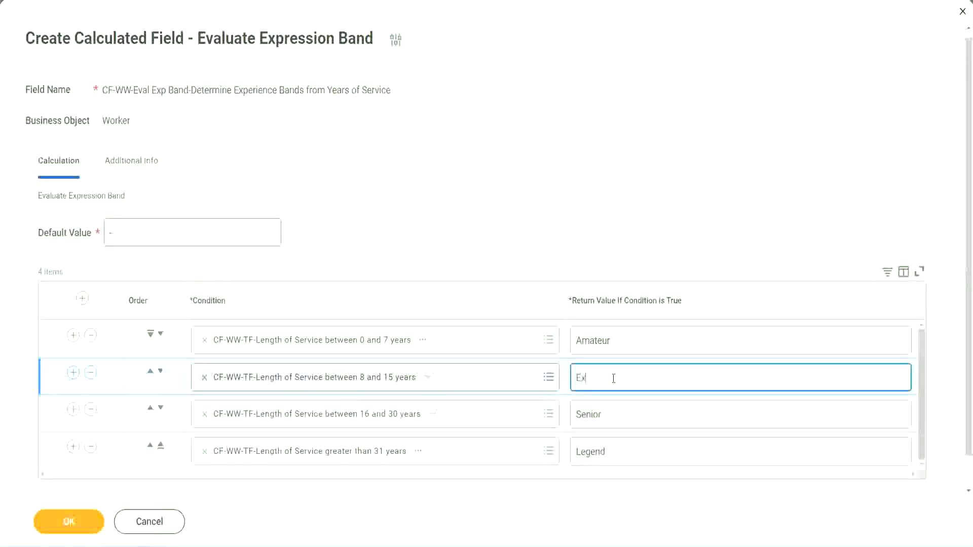
type("Experienced")
left_click(86, 524)
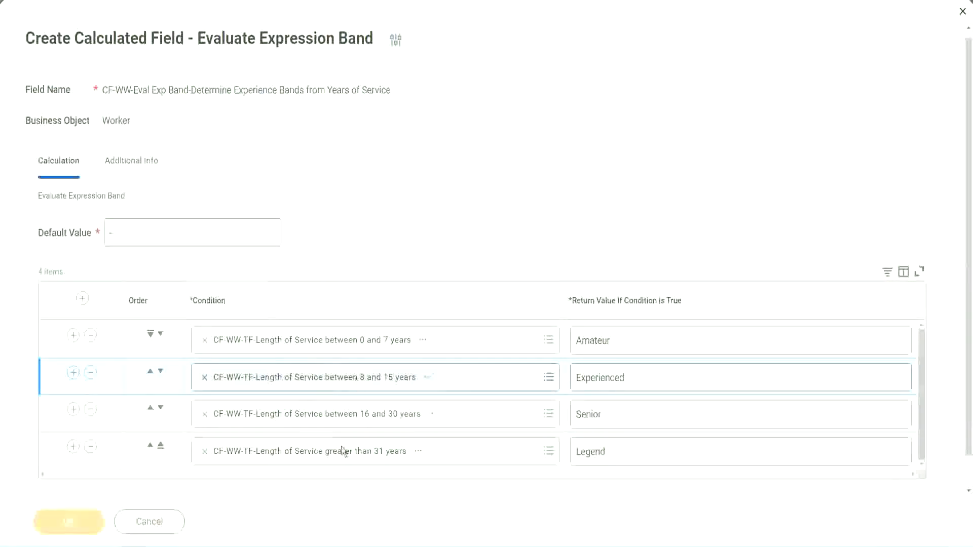
- Check the Amateur and Experienced return values on the Save Confirmation page
scroll(333, 309, "down", 3)
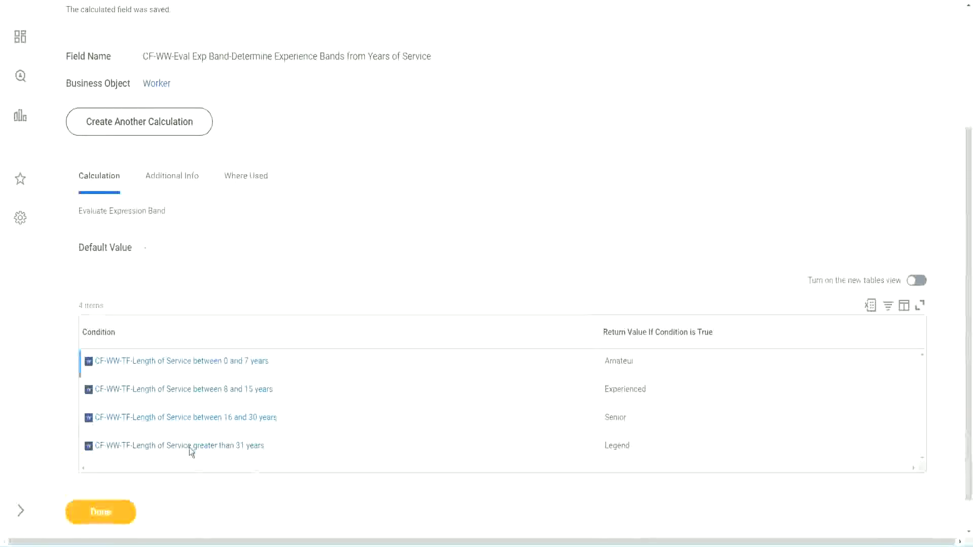
double_click(622, 360)
double_click(616, 389)
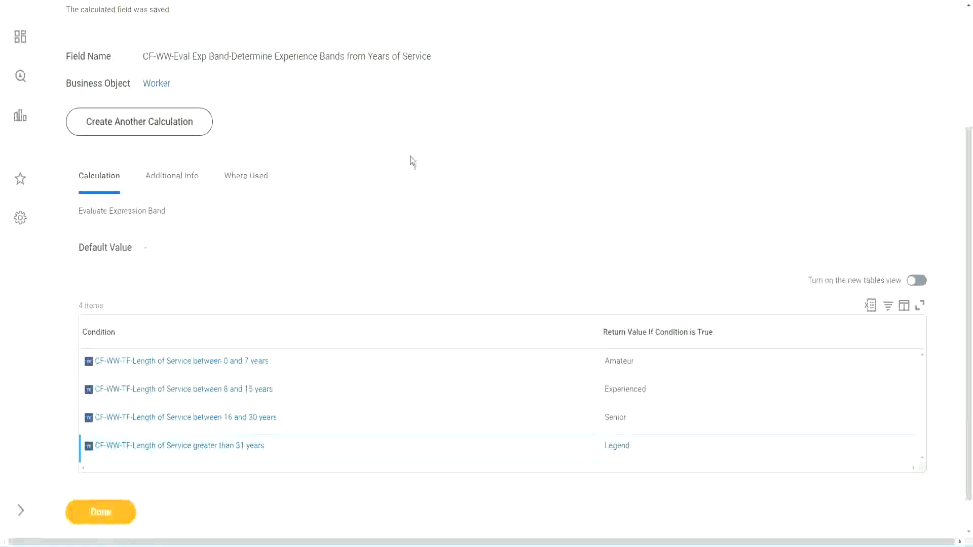
scroll(409, 156, "up", 3)
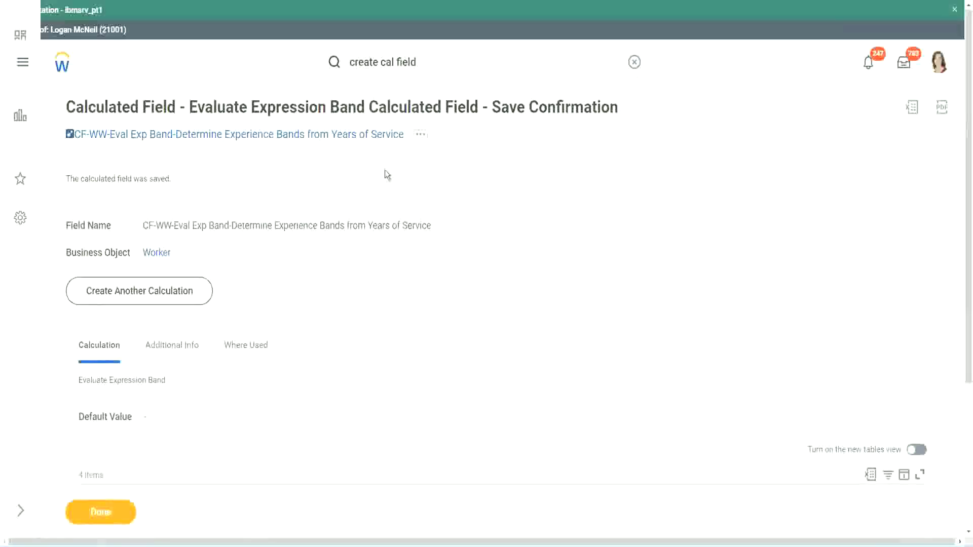
- Copy the saved calculated field's name and review its four conditions
right_click(318, 139)
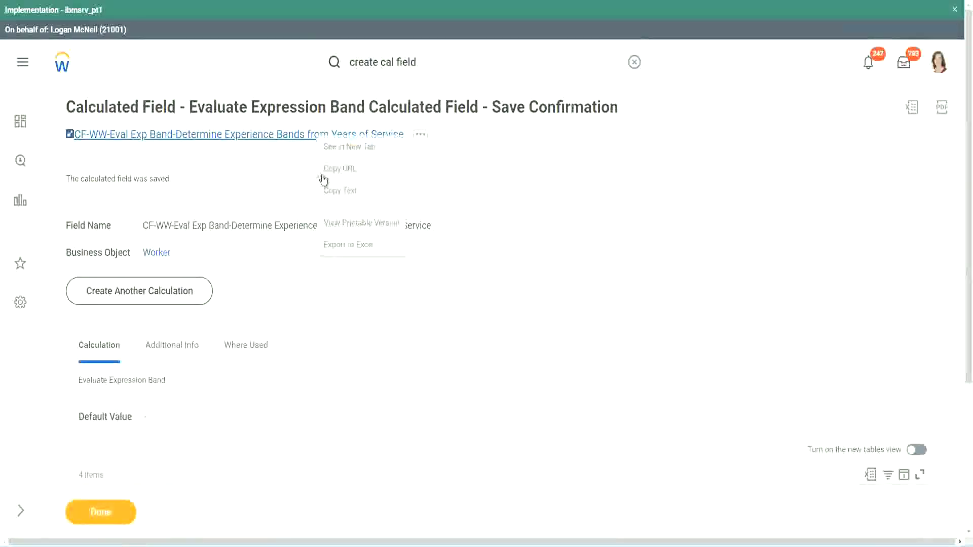
left_click(335, 191)
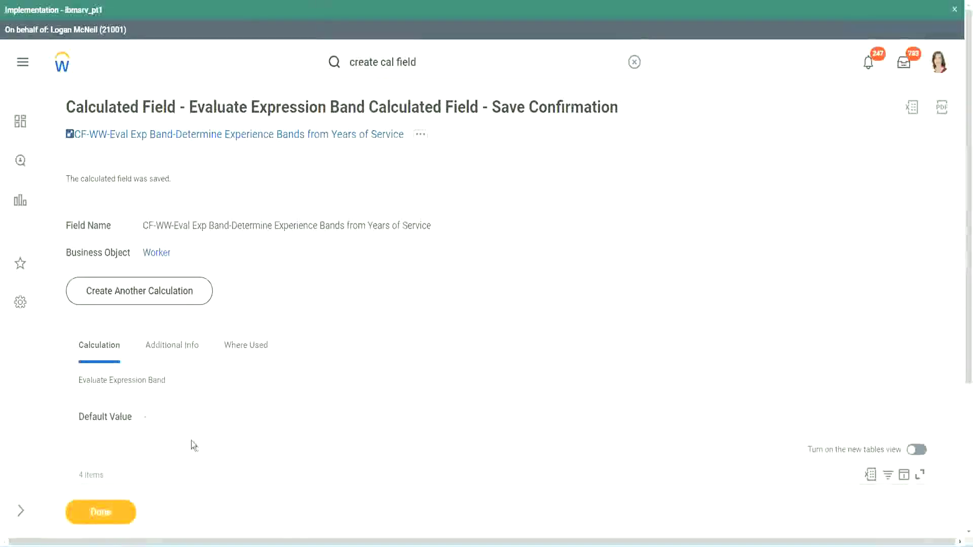
scroll(321, 392, "down", 3)
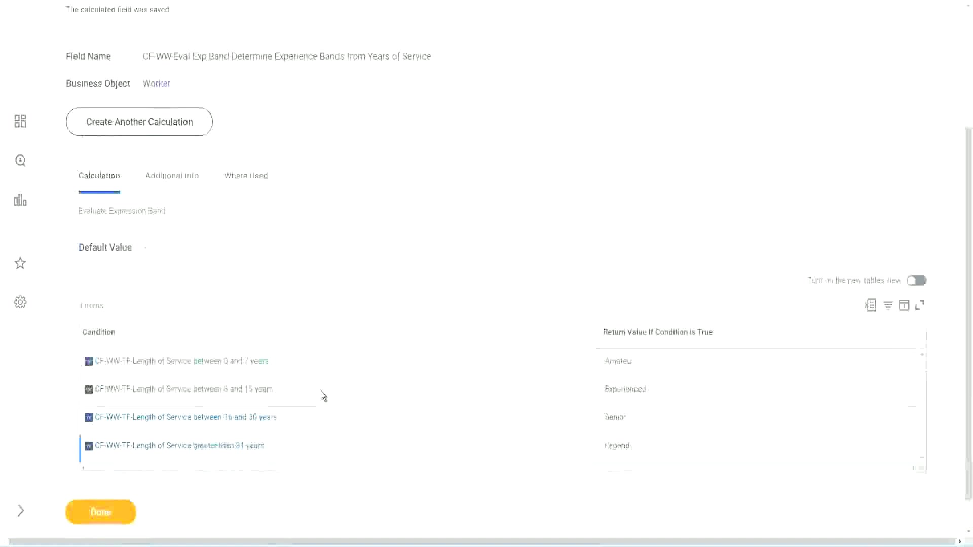
scroll(321, 368, "down", 1)
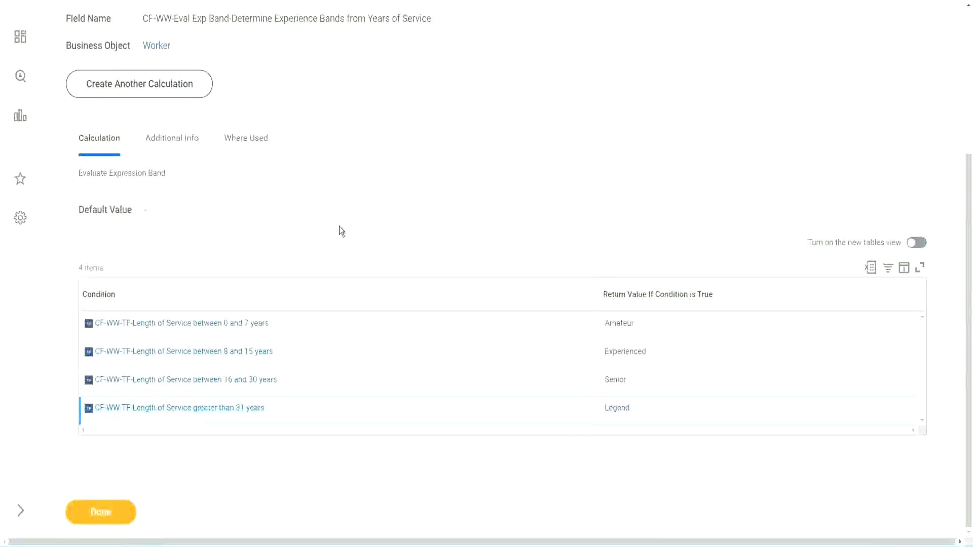
scroll(339, 227, "up", 2)
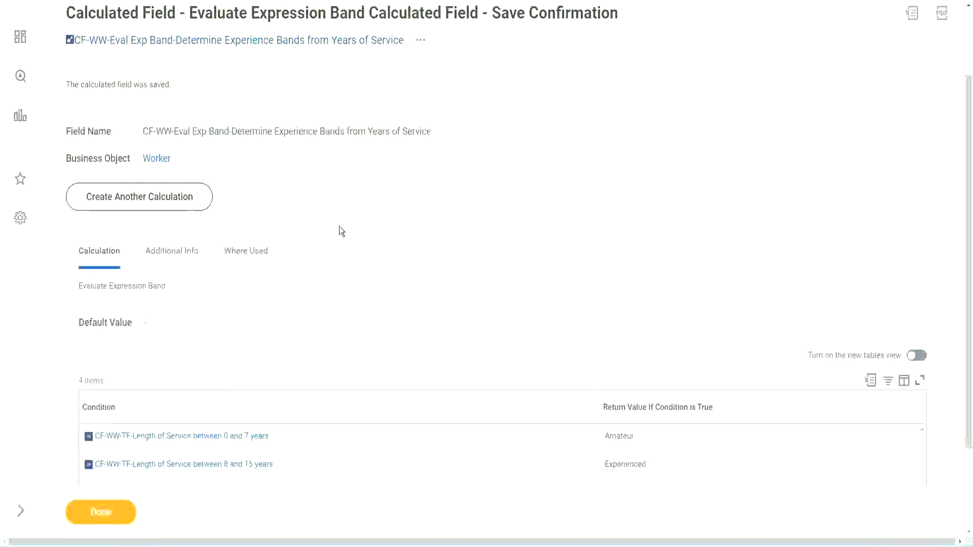
scroll(339, 226, "down", 2)
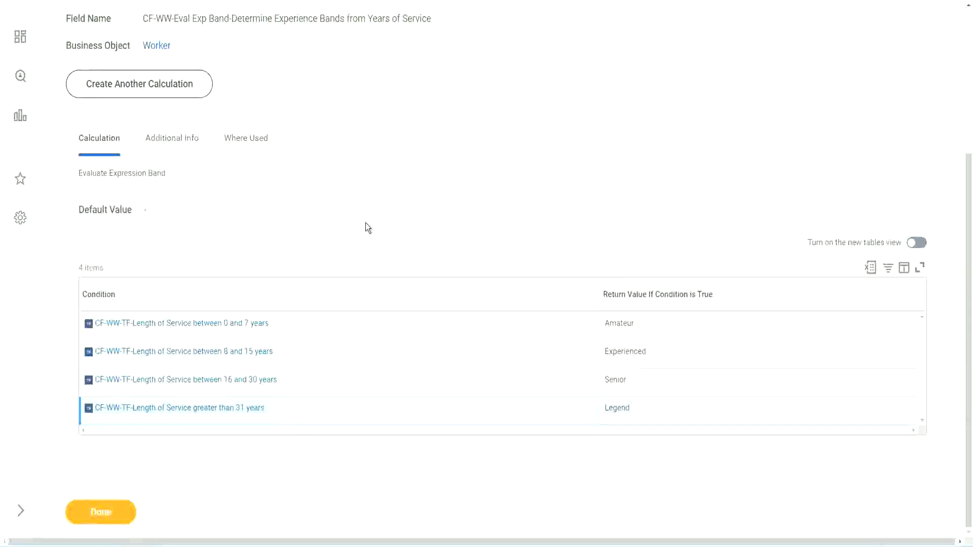
scroll(366, 223, "up", 2)
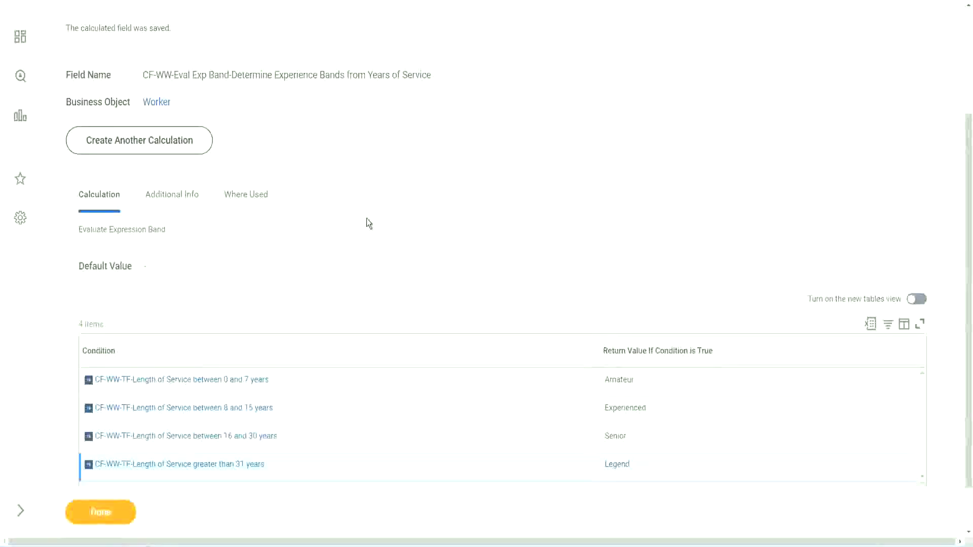
scroll(367, 218, "down", 2)
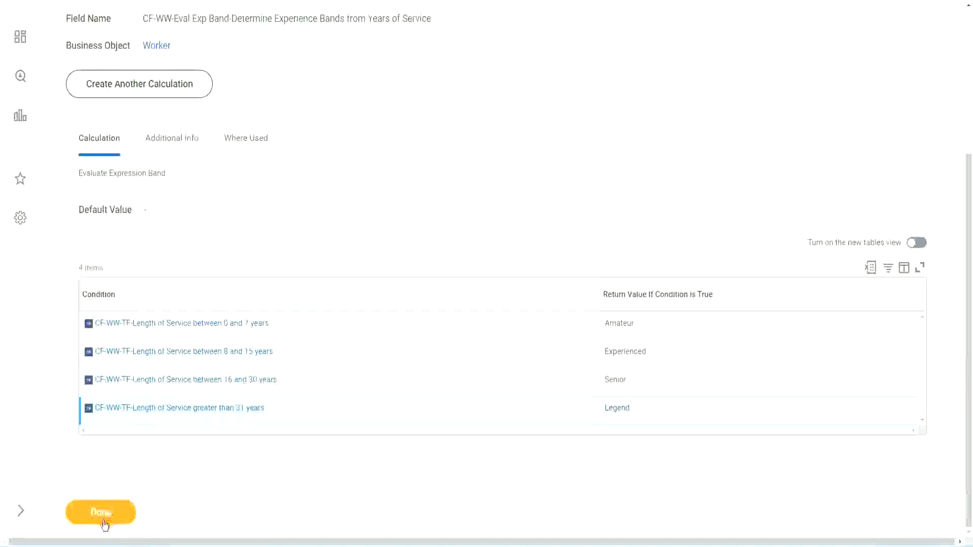
- Finish with the saved field and open WW Employee Details through Custom Report > Edit
left_click(103, 521)
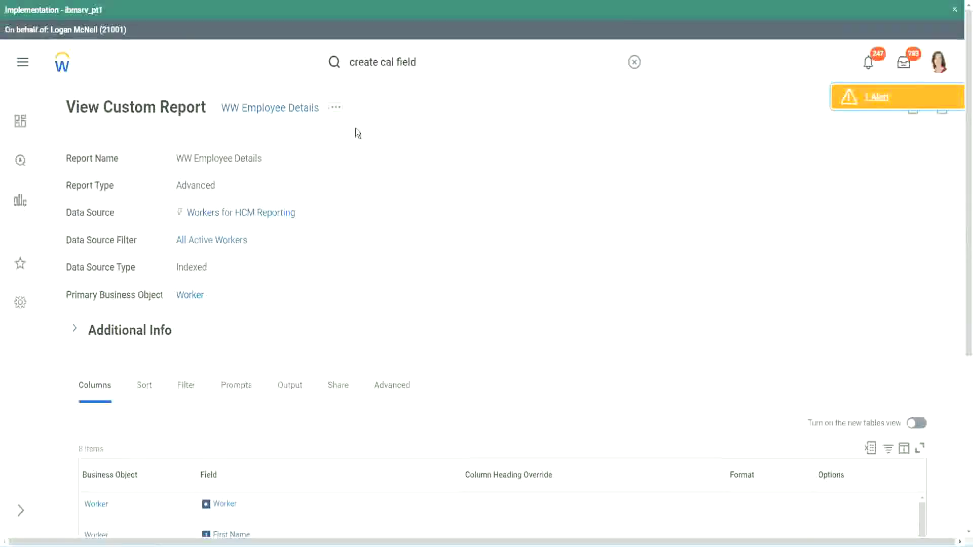
left_click(337, 109)
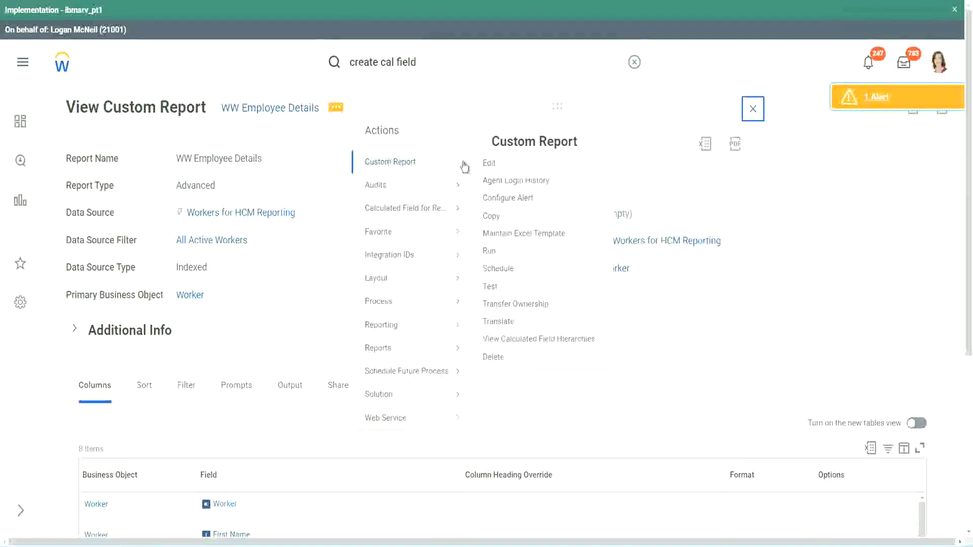
left_click(493, 164)
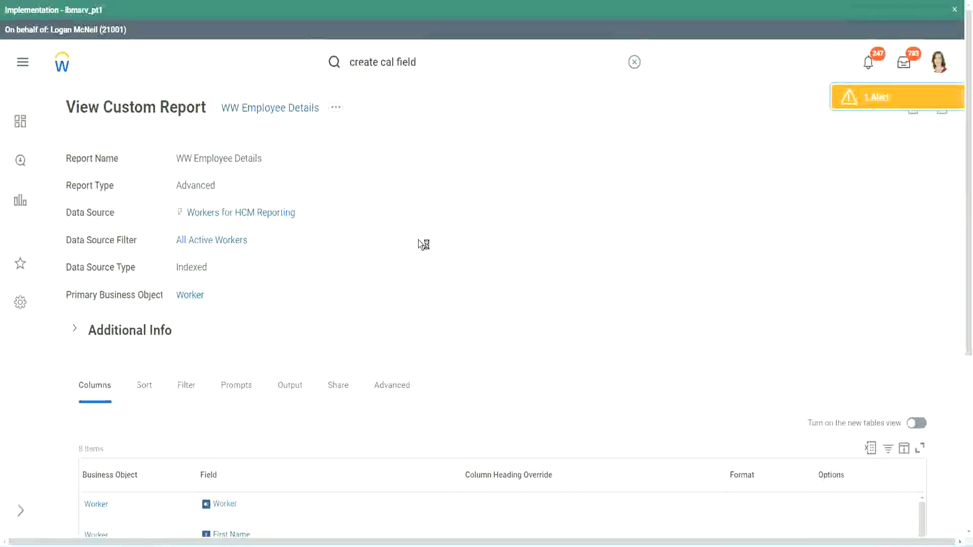
scroll(418, 240, "down", 1)
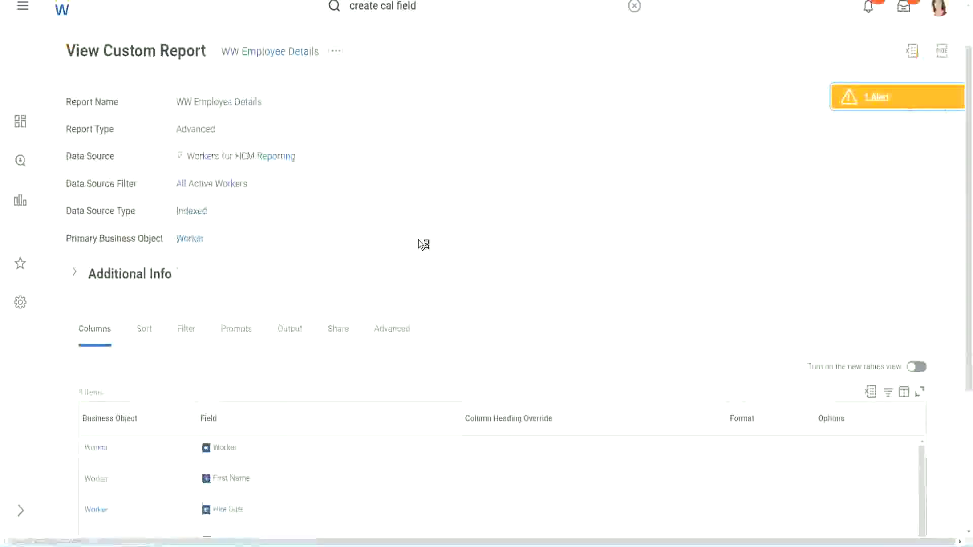
scroll(419, 240, "down", 4)
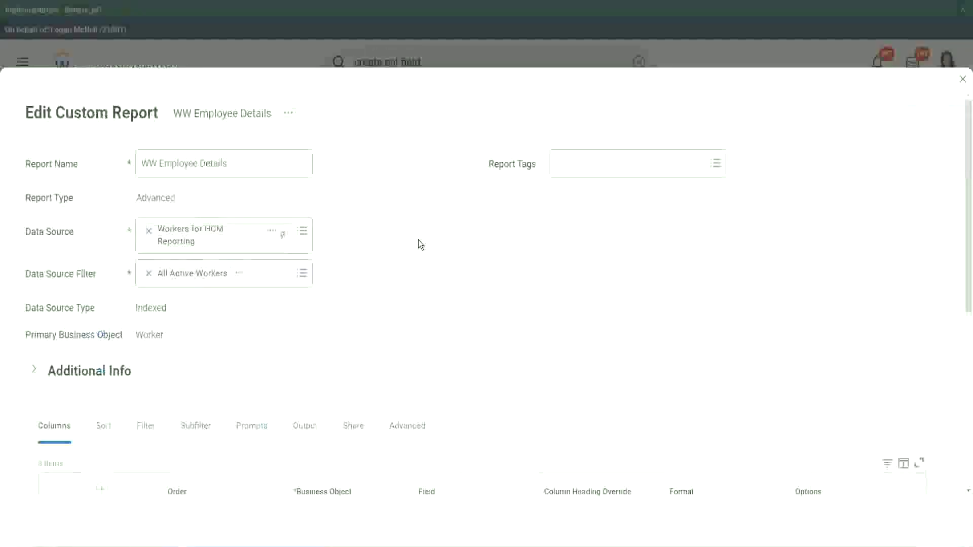
- Add an empty column row at the end and copy the existing calculated field's name
scroll(419, 240, "down", 8)
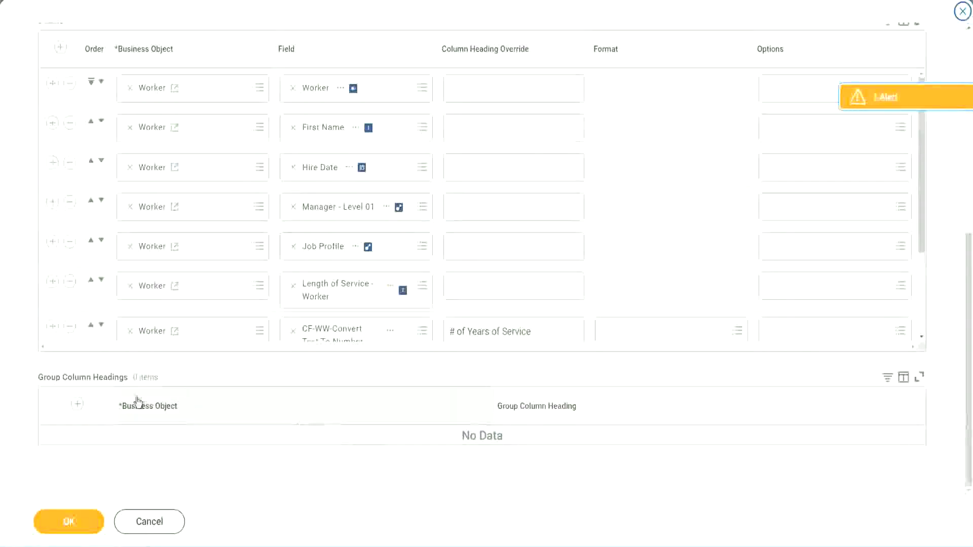
scroll(152, 288, "down", 3)
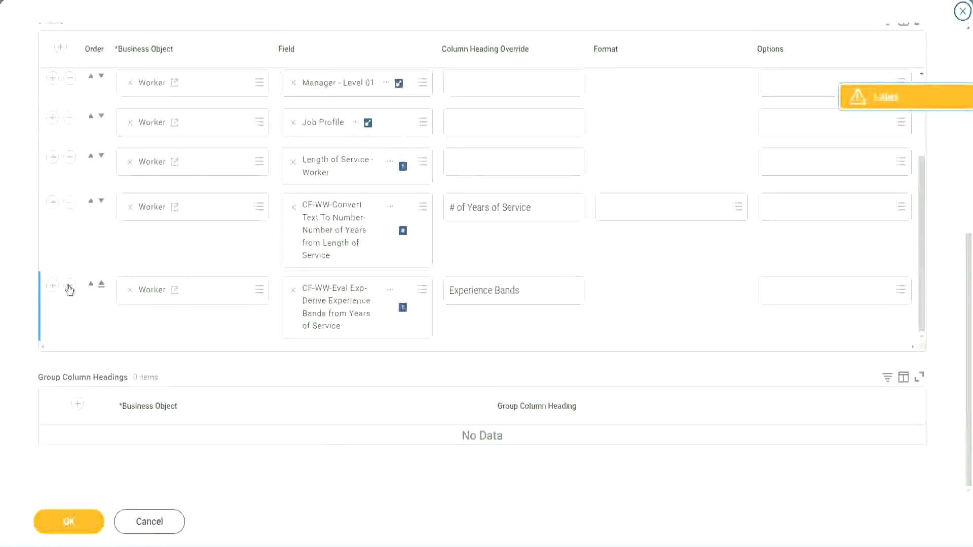
left_click(52, 286)
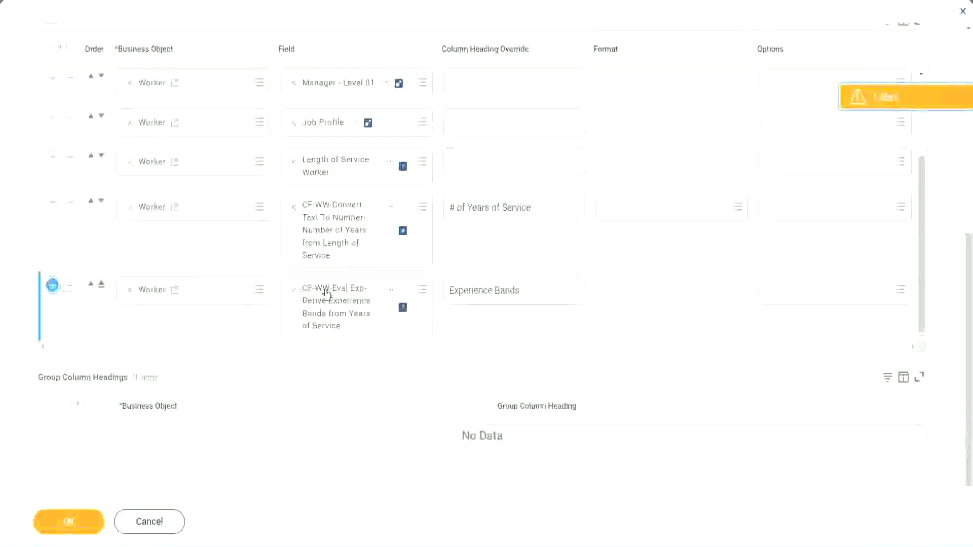
scroll(395, 253, "down", 1)
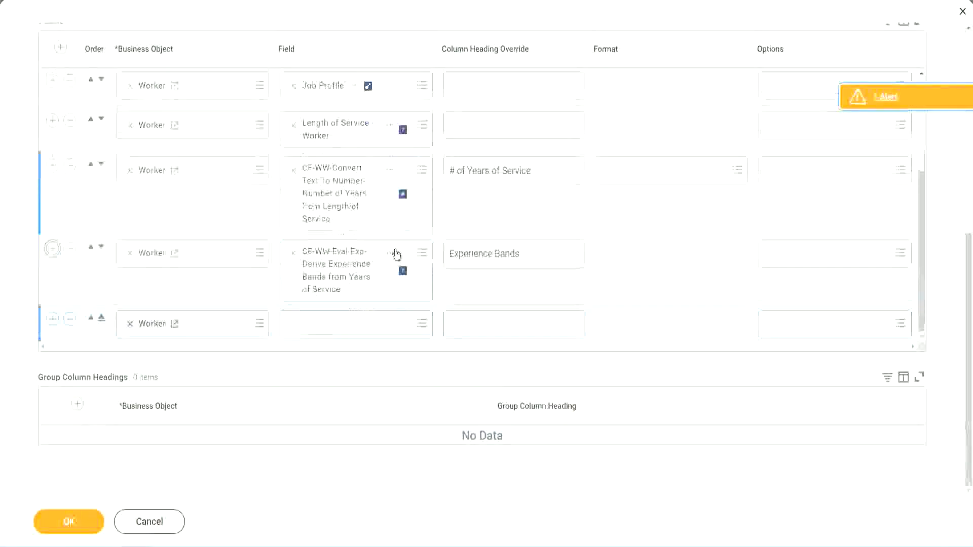
right_click(337, 276)
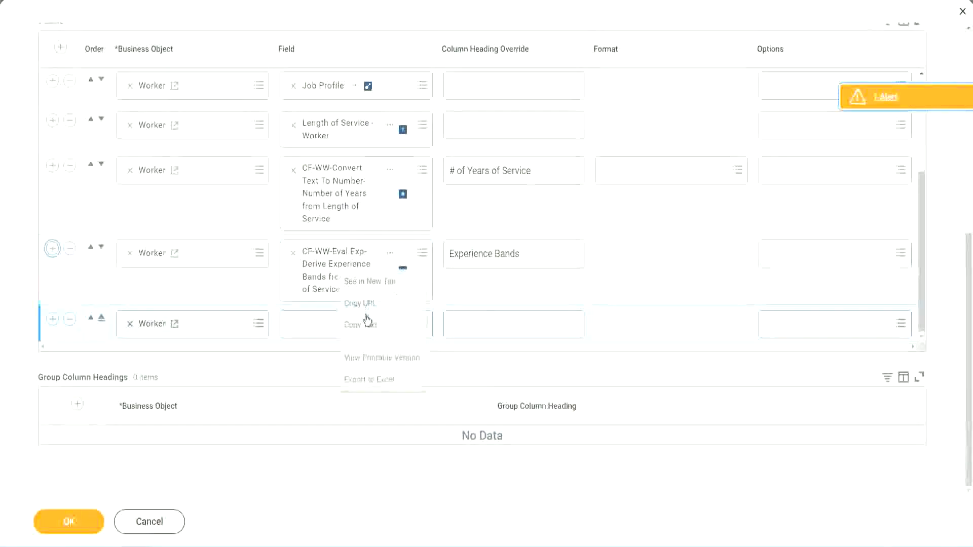
left_click(327, 335)
- Search the Field for 'CF-WW-Eval Exp Band' and choose Determine Experience Bands from Years of Service
left_click(306, 330)
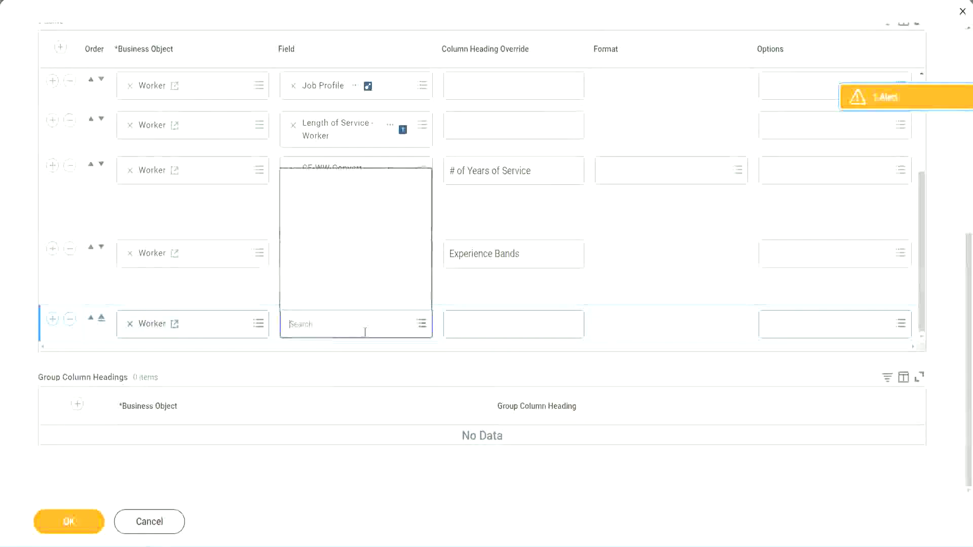
type("Experience Bands from Years of Service")
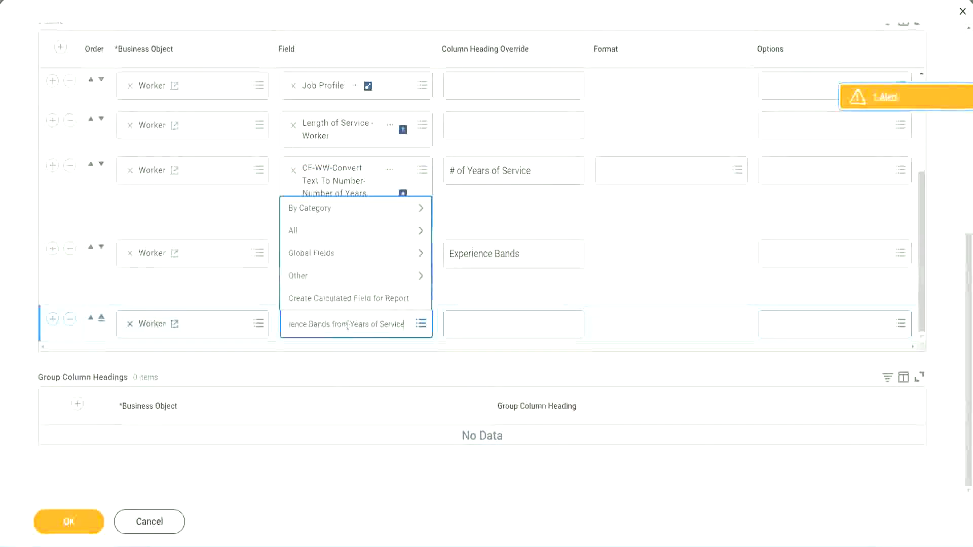
key("ctrl+a")
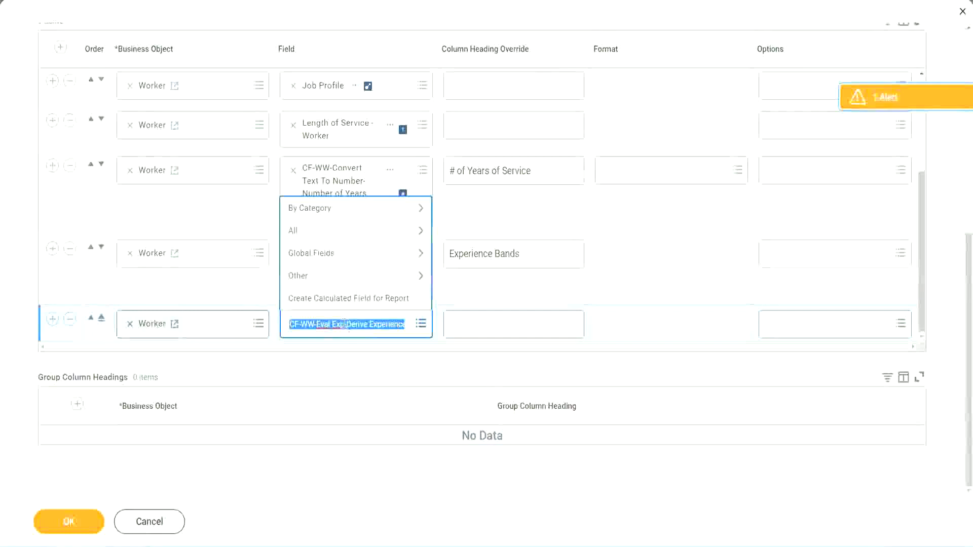
left_click(344, 324)
type("Ba ")
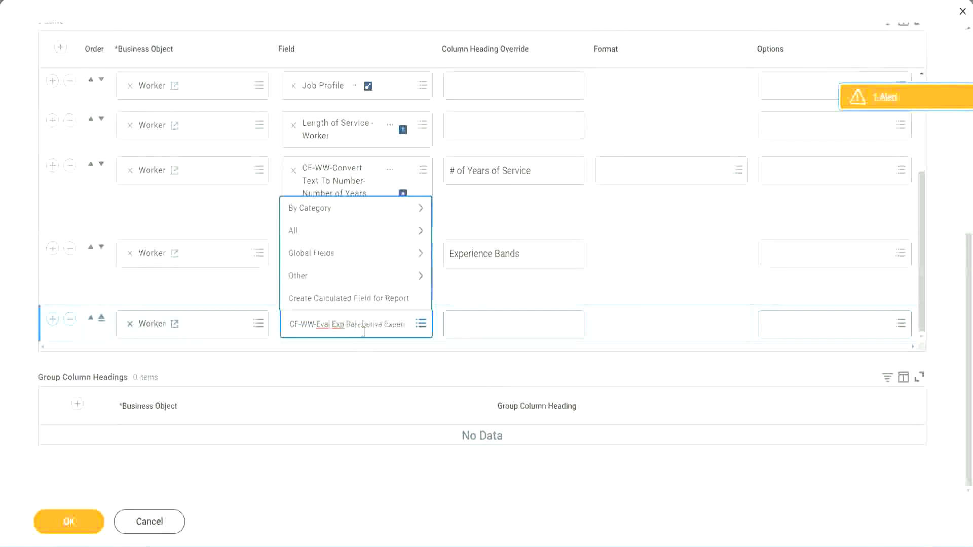
type("nd")
key("Delete")
key("Delete")
key("Delete")
key("Delete")
key("Delete")
key("Delete")
key("Delete")
key("Delete")
key("Delete")
key("Delete")
key("Delete")
key("Delete")
key("Delete")
key("Delete")
key("Delete")
key("Delete")
key("Delete")
key("Delete")
key("Delete")
key("Delete")
key("Return")
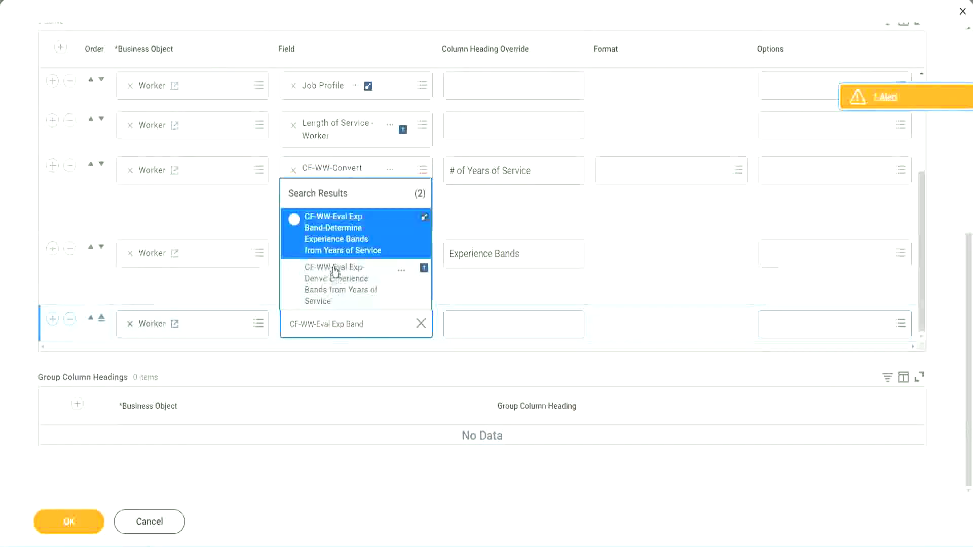
left_click(355, 240)
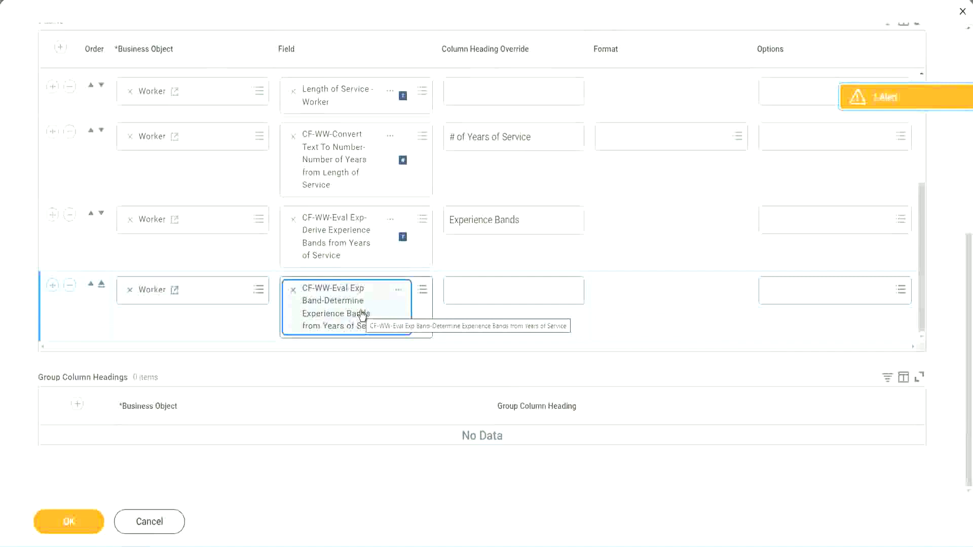
- Set the new column's heading override to 'Experience Bands (Eval Exp Bands)' and confirm with OK
left_click(535, 220)
key("ctrl+c")
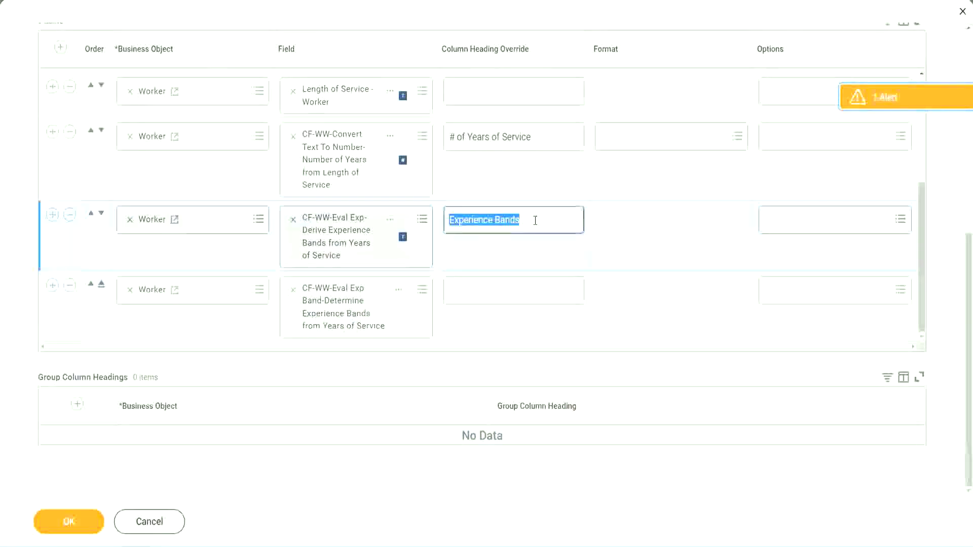
left_click(472, 289)
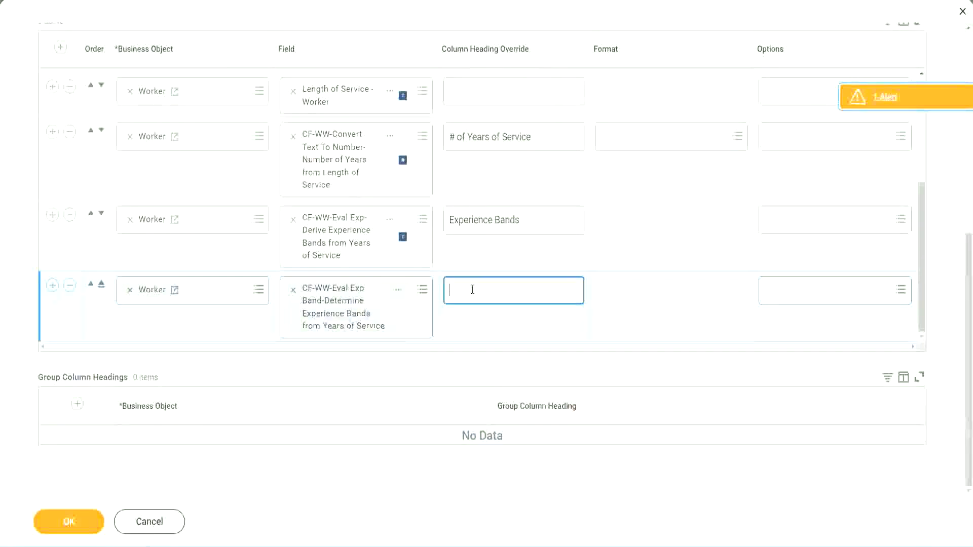
key("ctrl+v")
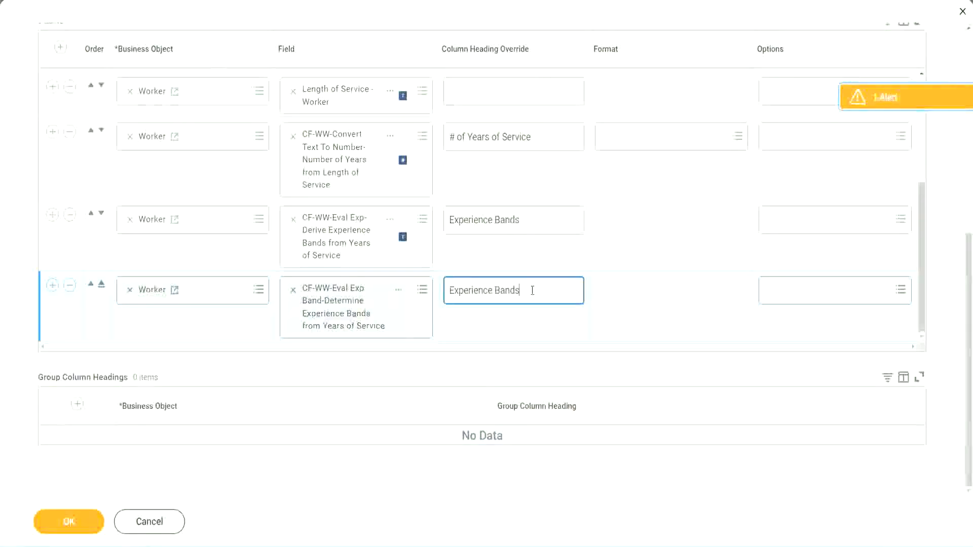
type("(Eval")
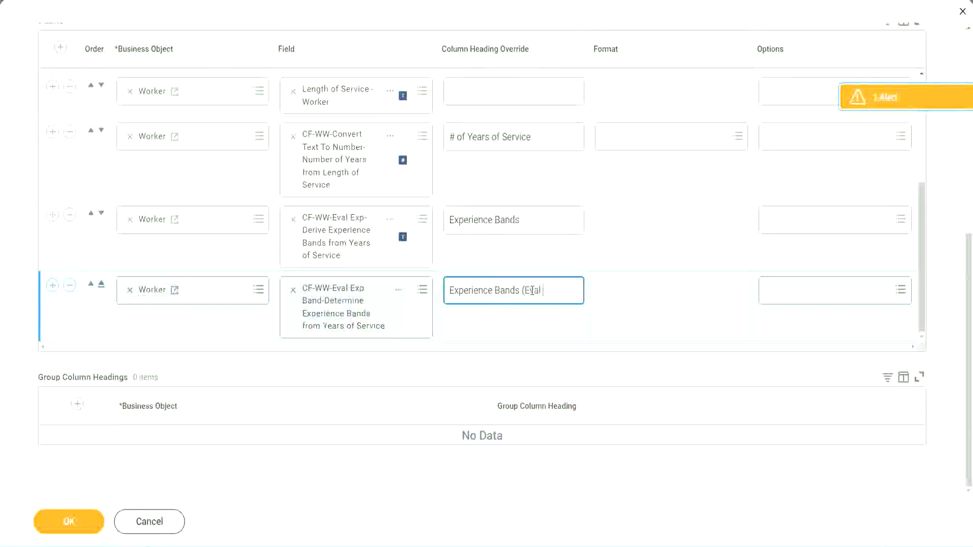
type(" Exp Bands)")
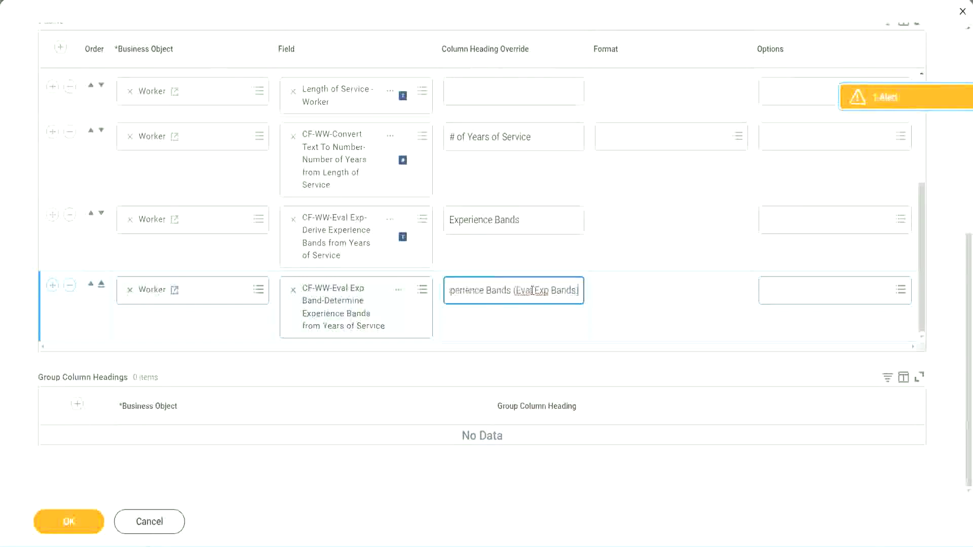
double_click(543, 290)
left_click(560, 286)
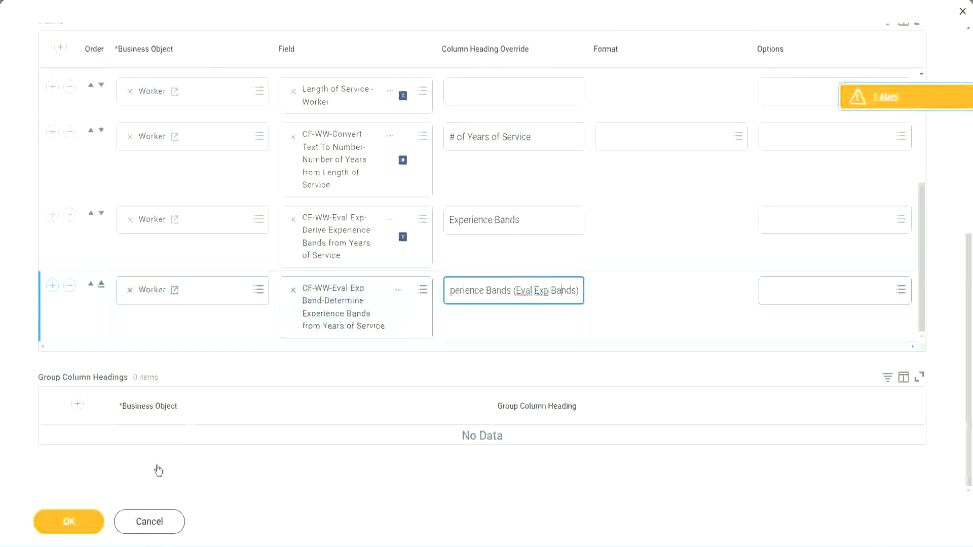
left_click(71, 522)
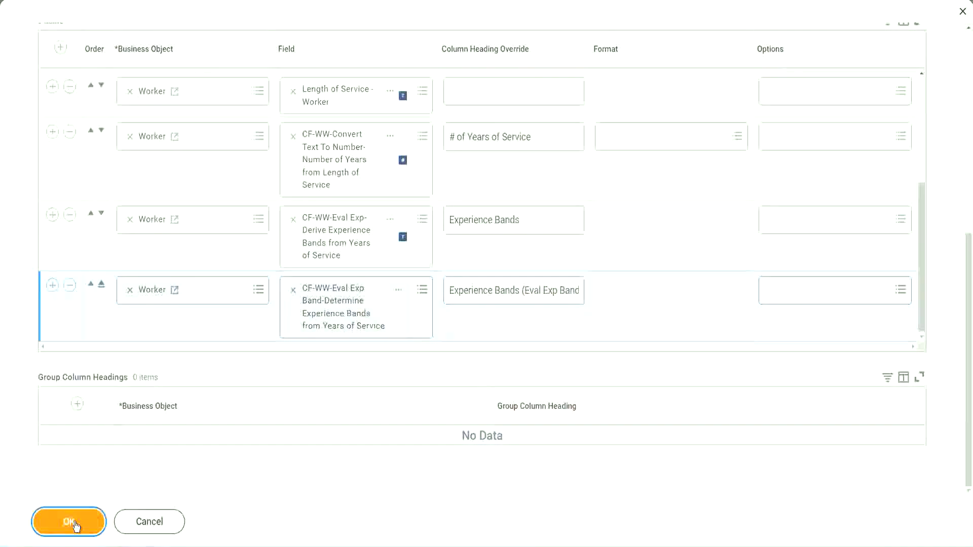